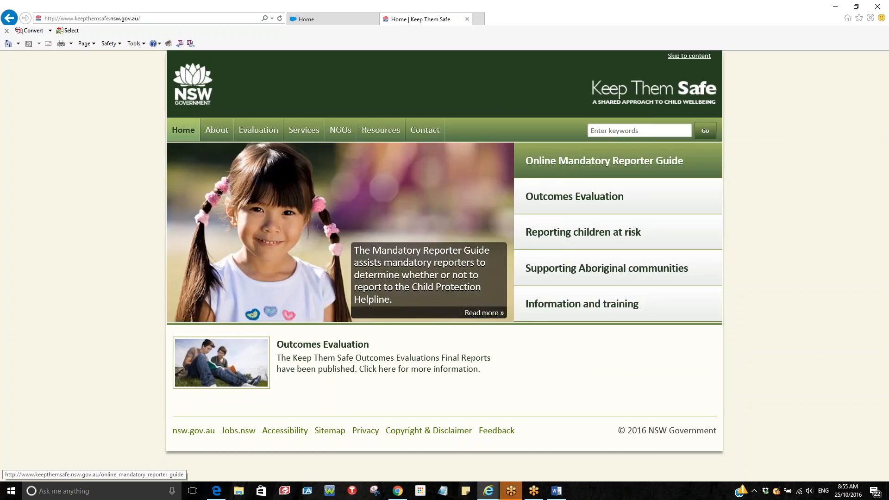
Open the online Mandatory Reporter Guide from the welcome page and start the MRG
click(480, 313)
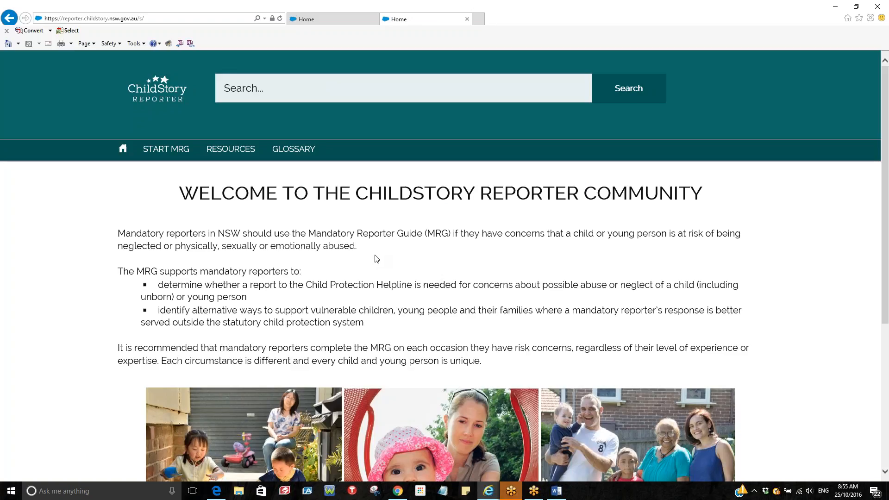
scroll(376, 256, down, 3)
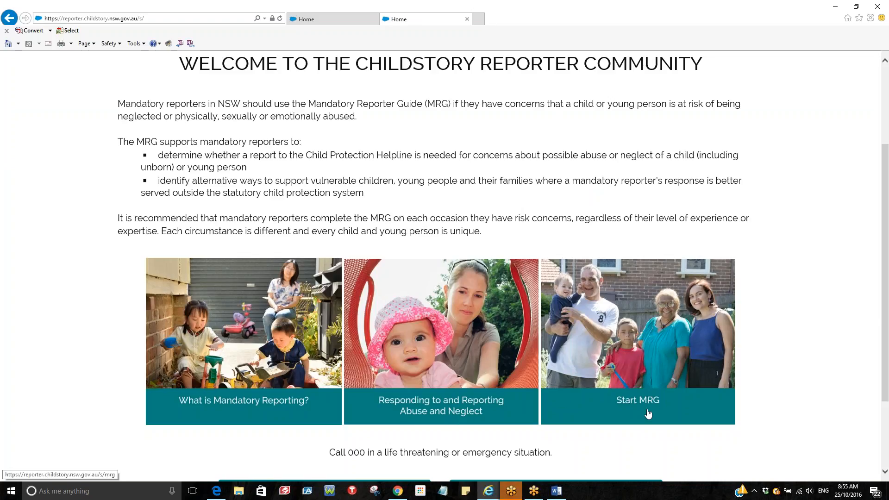
scroll(482, 401, down, 1)
scroll(482, 401, down, 3)
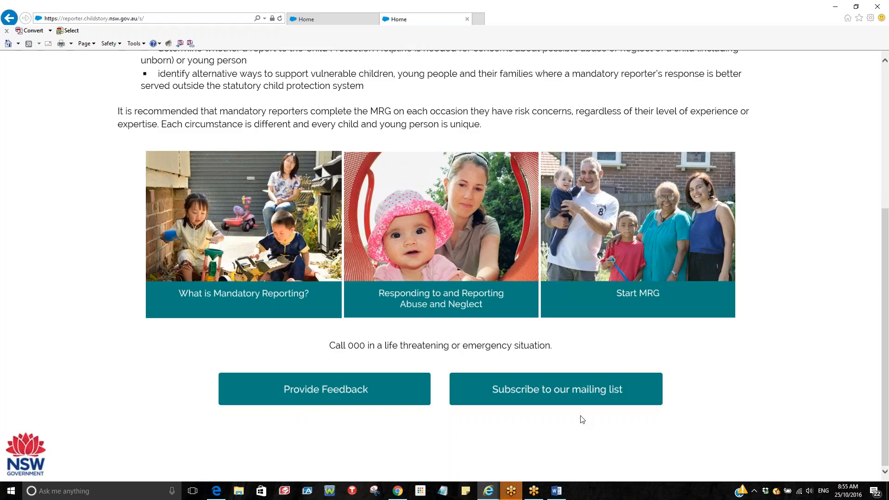
scroll(581, 417, up, 4)
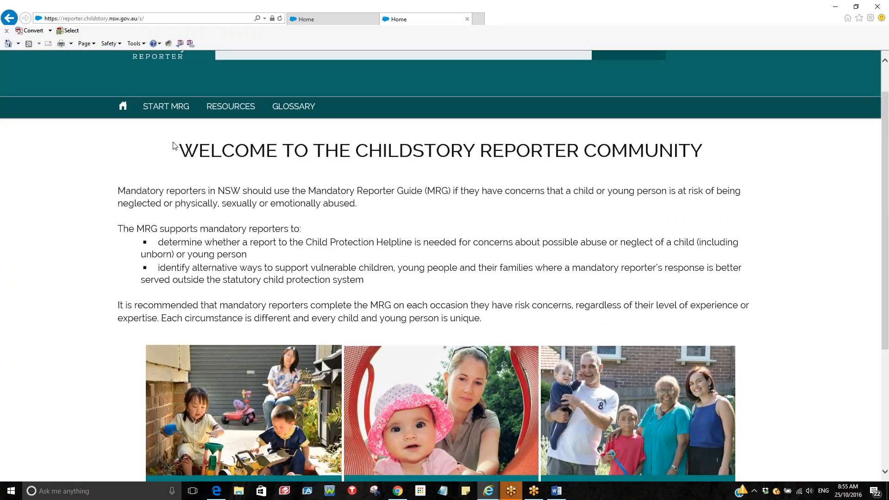
click(157, 107)
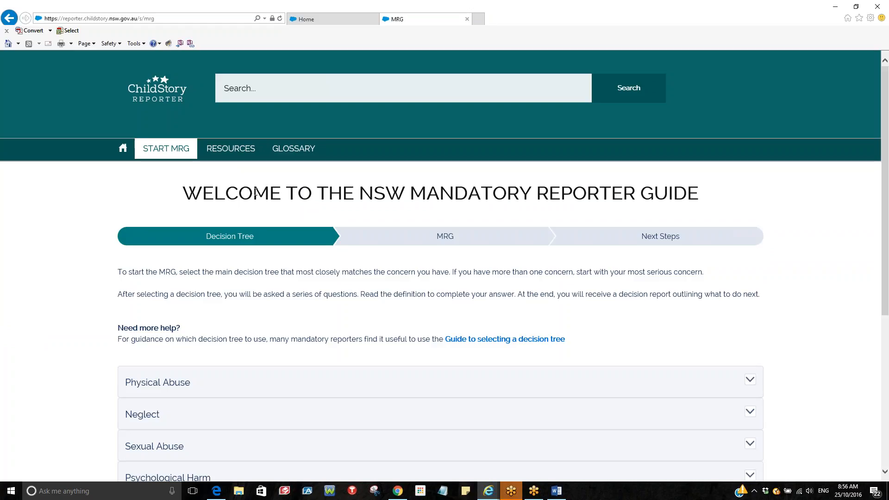
Expand the Physical Abuse and Neglect descriptions, then select the Physical Abuse decision tree
scroll(255, 192, down, 1)
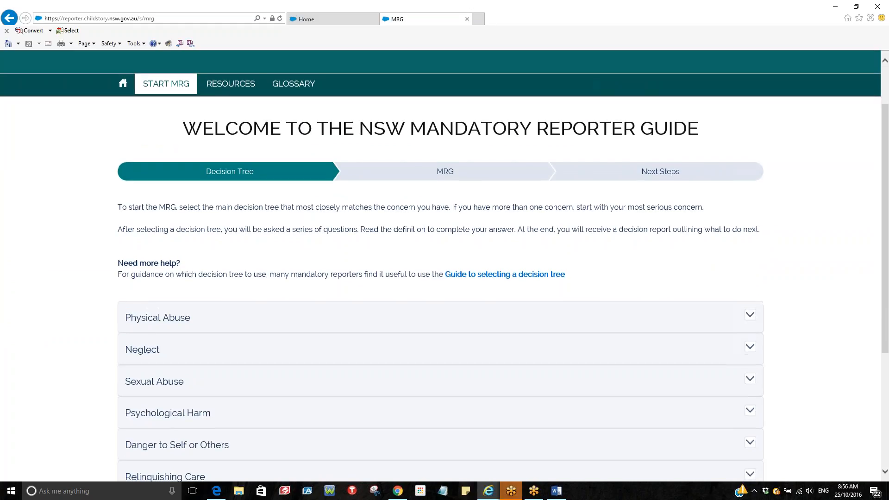
scroll(252, 218, down, 1)
scroll(206, 189, down, 1)
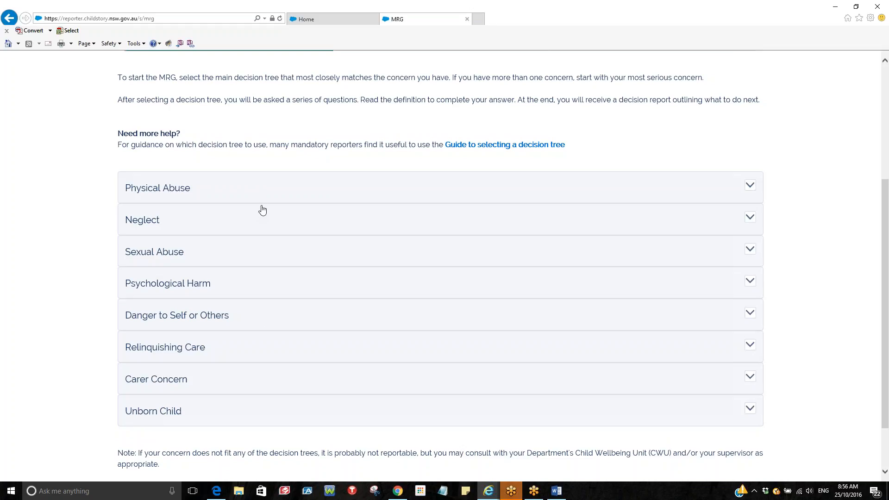
scroll(263, 211, up, 1)
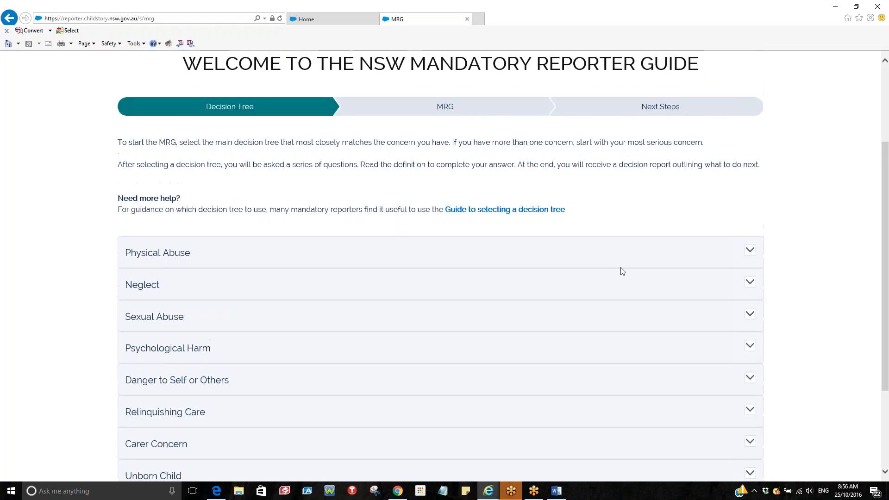
click(750, 251)
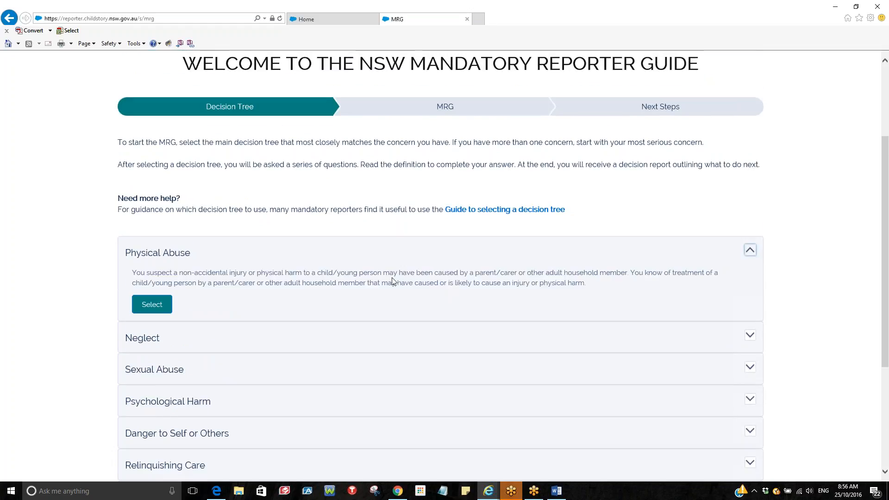
click(748, 336)
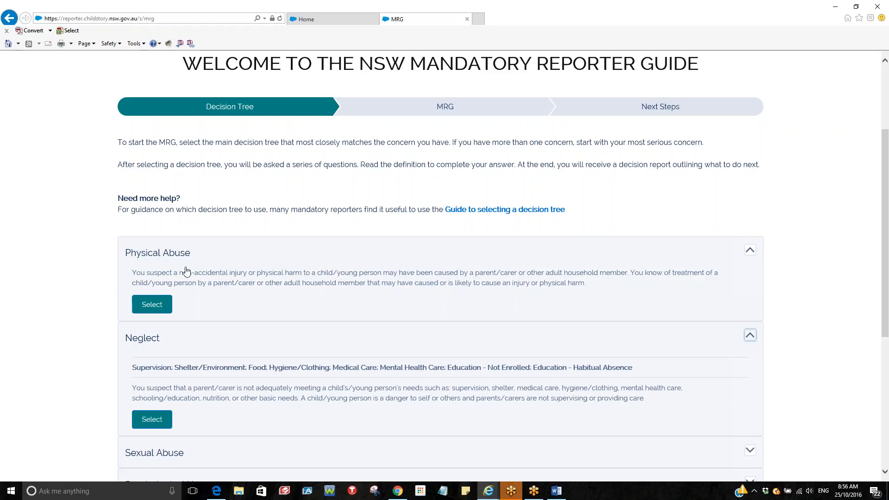
click(158, 305)
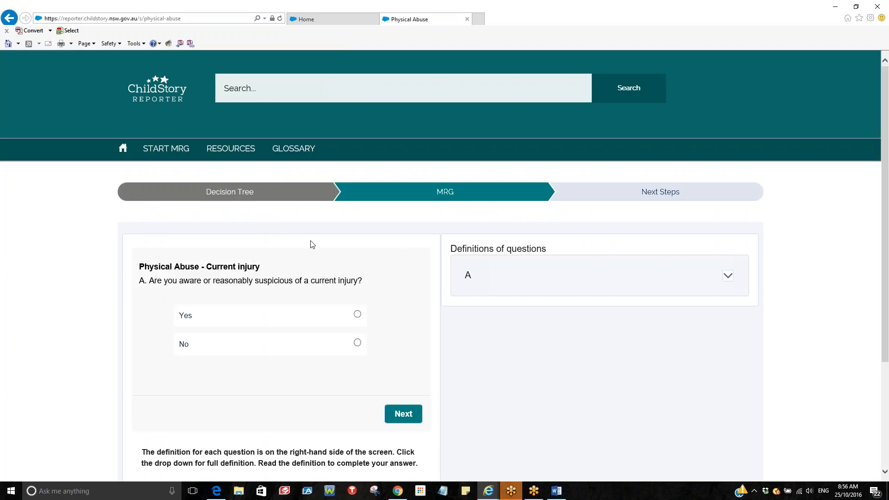
Read definition A and answer No to the current-injury question, then continue
scroll(311, 244, down, 2)
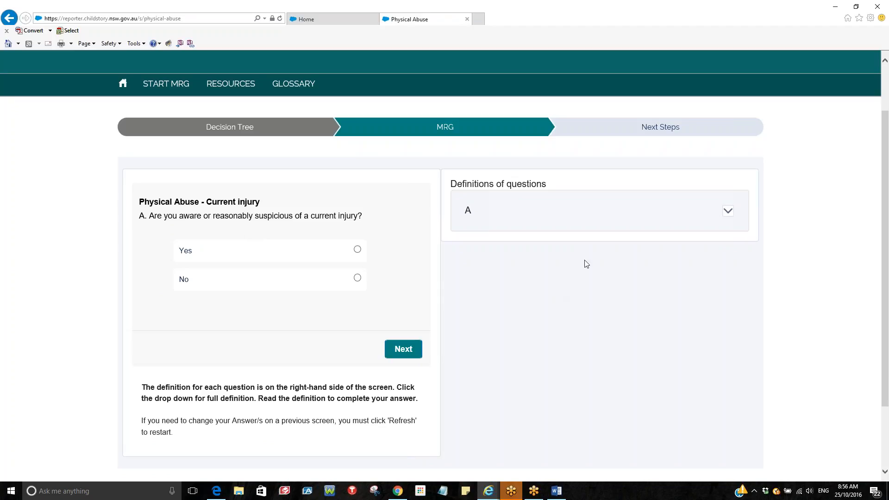
click(727, 212)
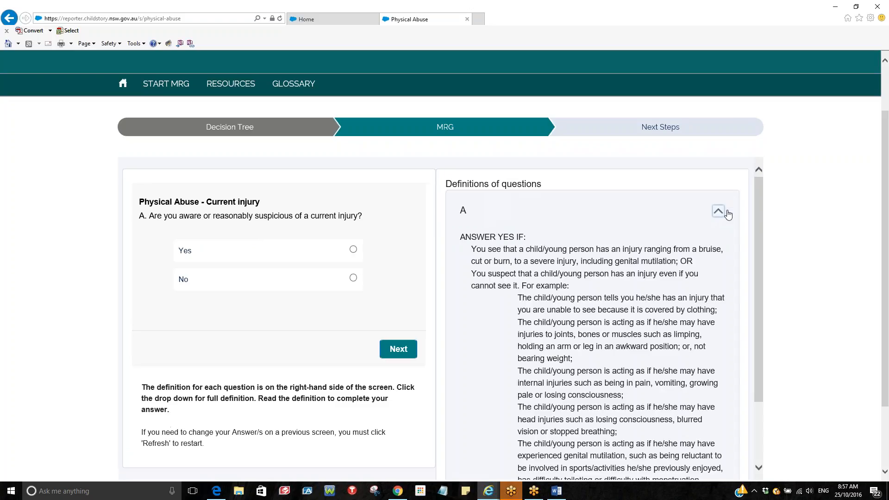
scroll(658, 249, down, 1)
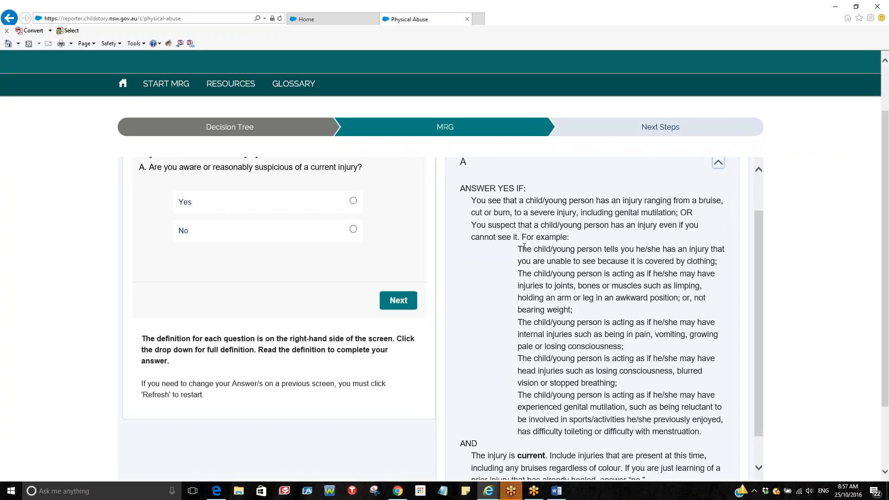
scroll(606, 382, down, 1)
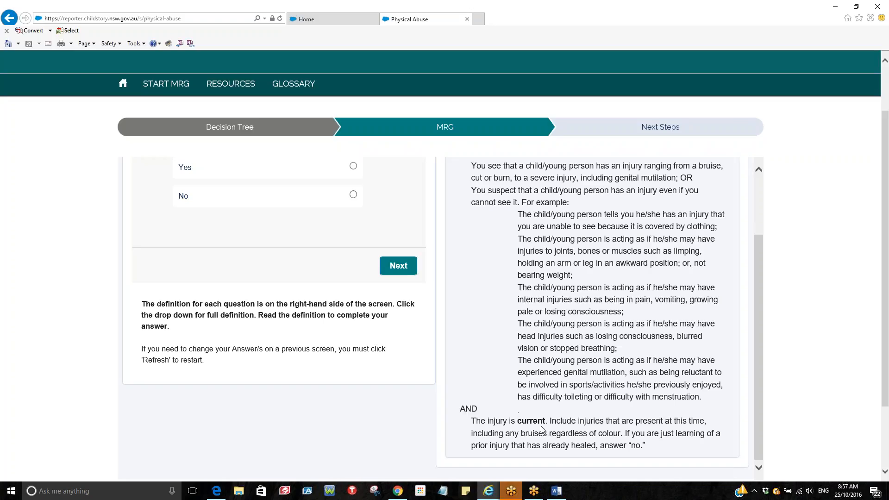
scroll(542, 429, up, 2)
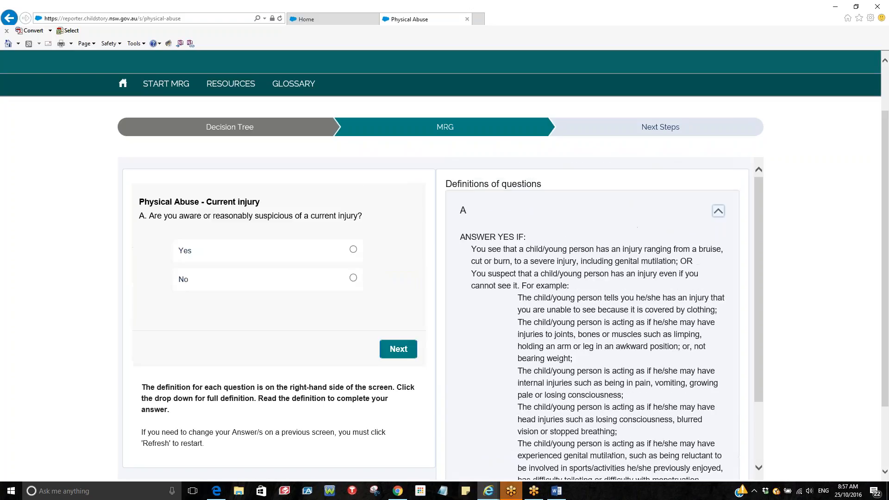
click(353, 278)
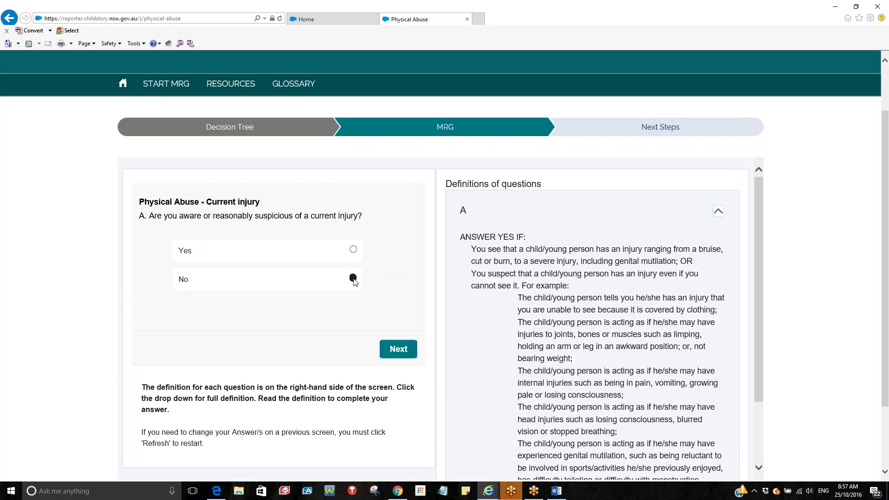
click(399, 348)
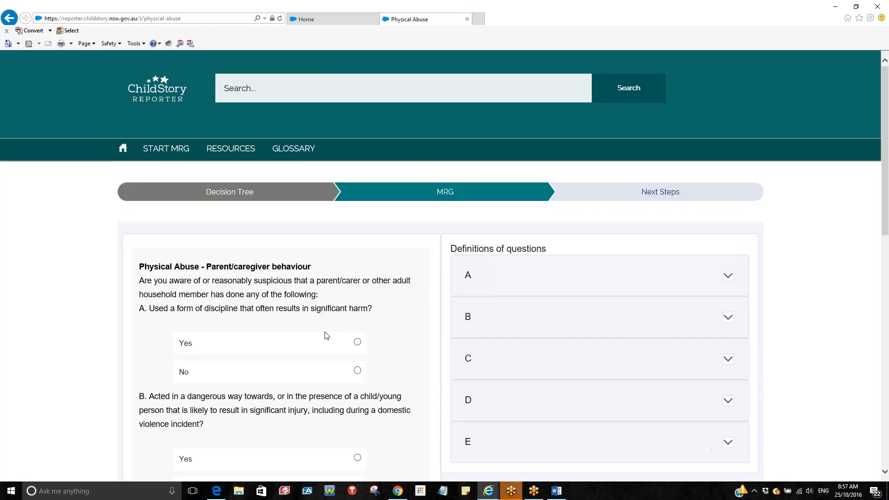
Show the full definition for parent/caregiver behaviour question A and review questions A–E
scroll(300, 338, down, 2)
scroll(299, 337, down, 2)
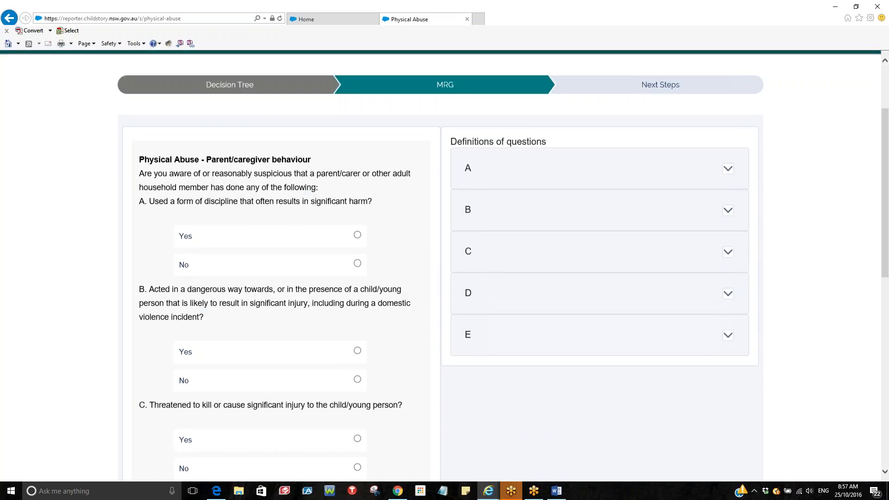
scroll(299, 337, down, 8)
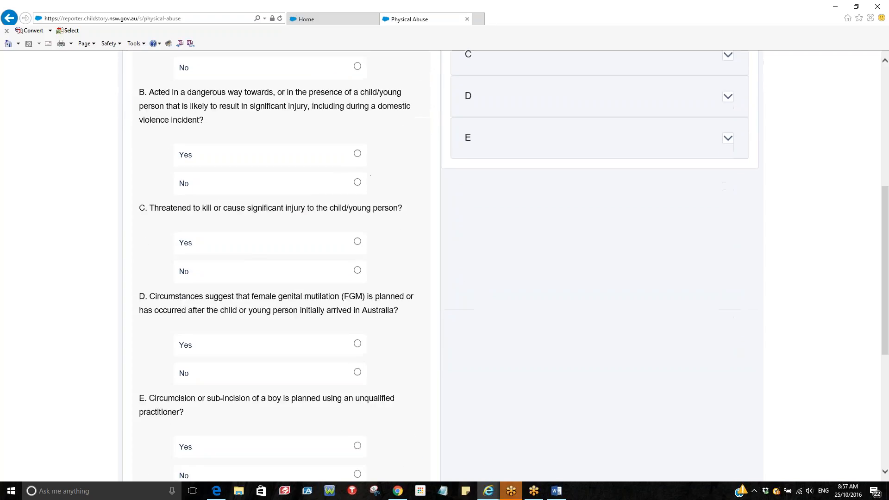
scroll(299, 337, up, 8)
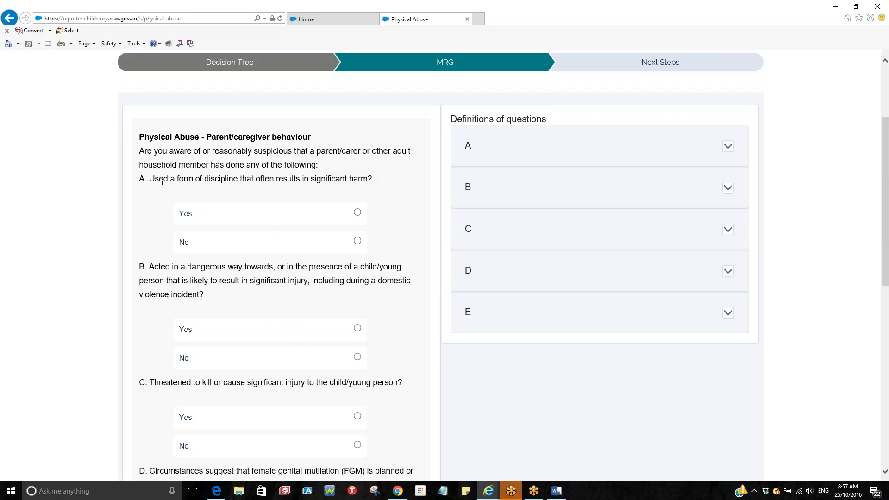
scroll(165, 196, down, 5)
scroll(181, 223, up, 3)
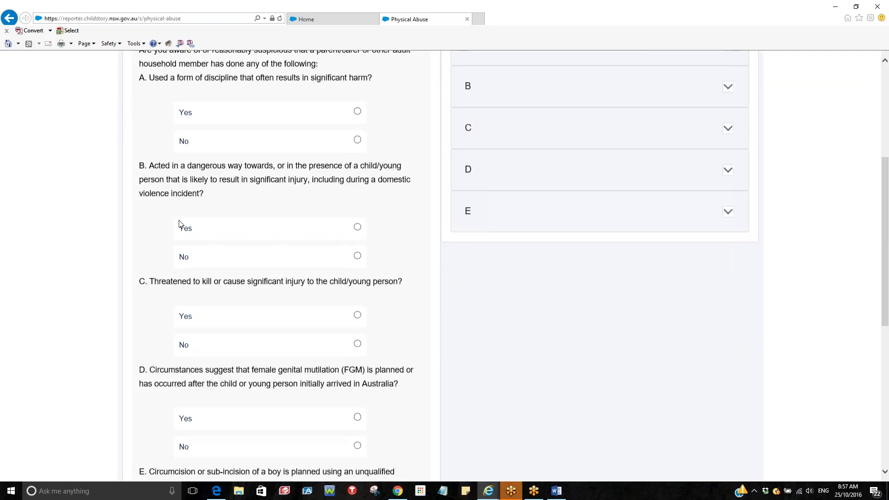
scroll(180, 224, up, 2)
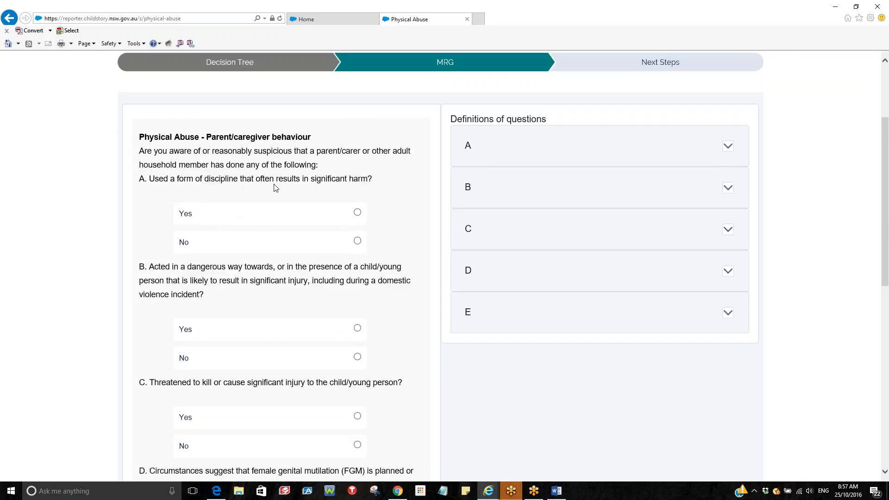
click(727, 146)
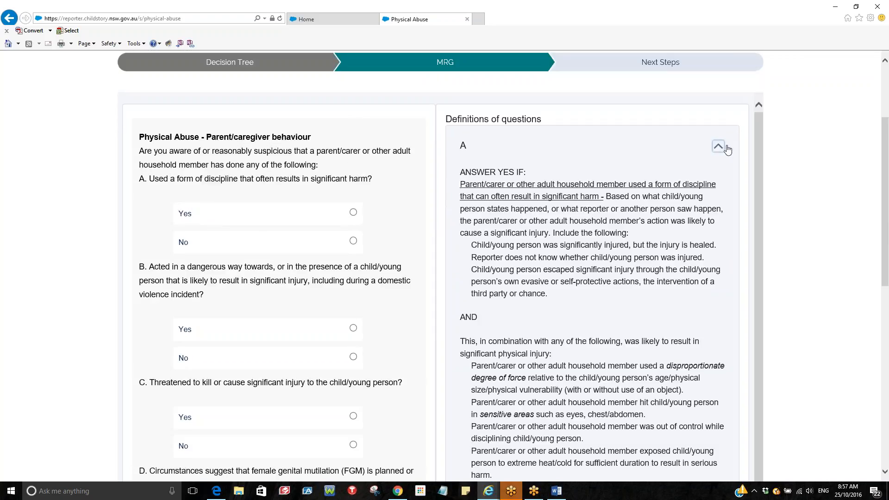
scroll(627, 267, down, 4)
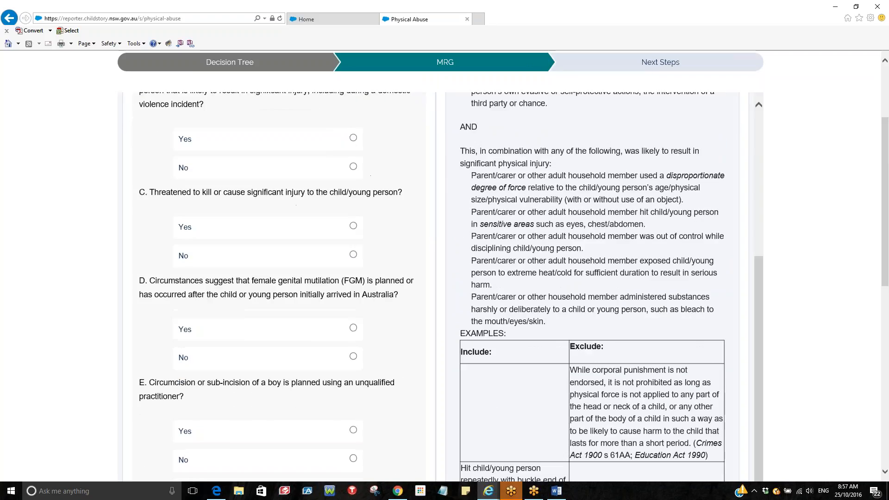
scroll(615, 179, up, 2)
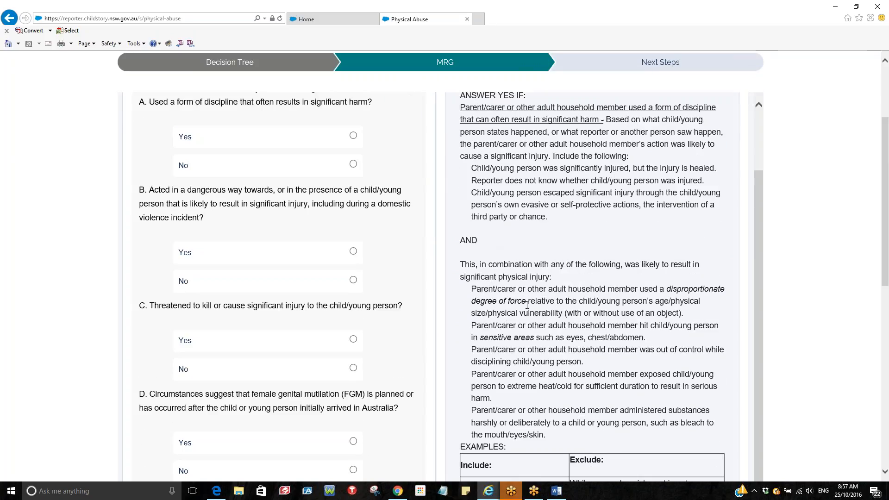
scroll(597, 337, down, 10)
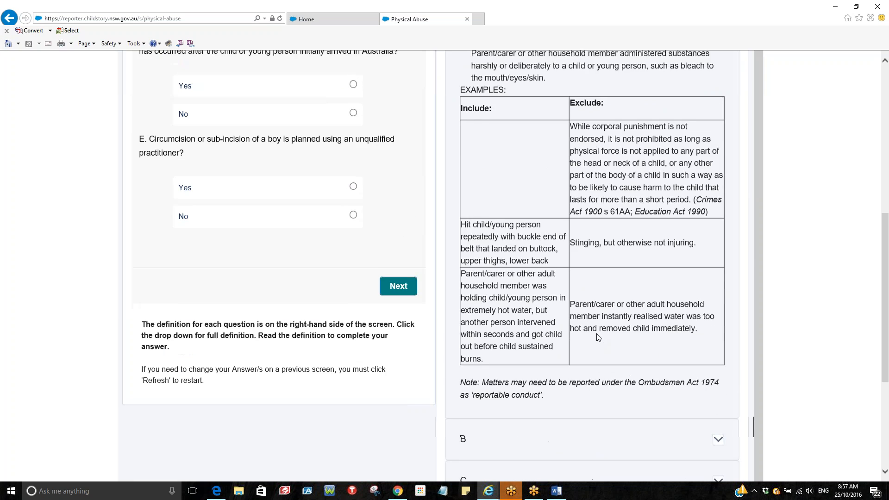
scroll(579, 324, up, 2)
scroll(444, 266, up, 3)
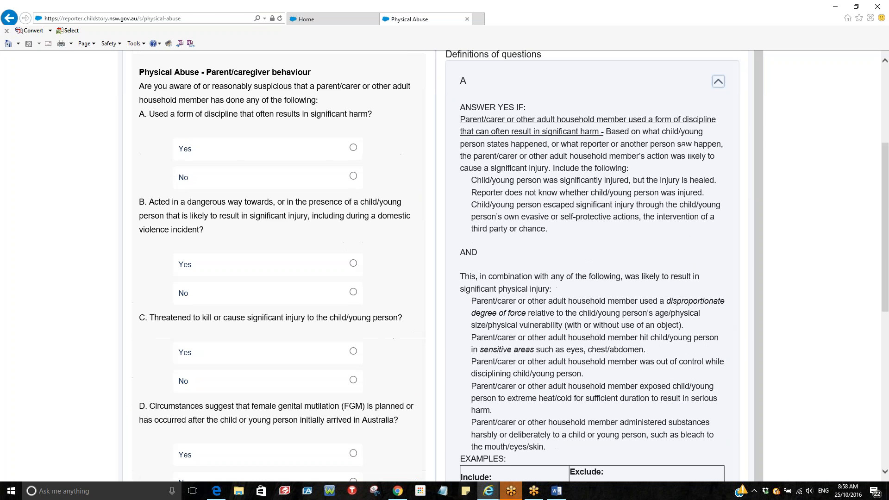
scroll(445, 266, up, 3)
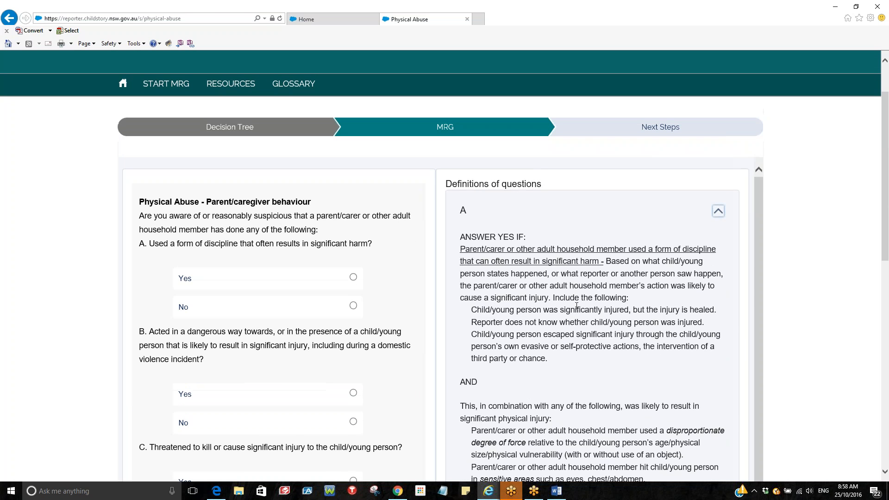
Answer Yes to question A and No to question B after reading B's definition
click(353, 278)
click(719, 211)
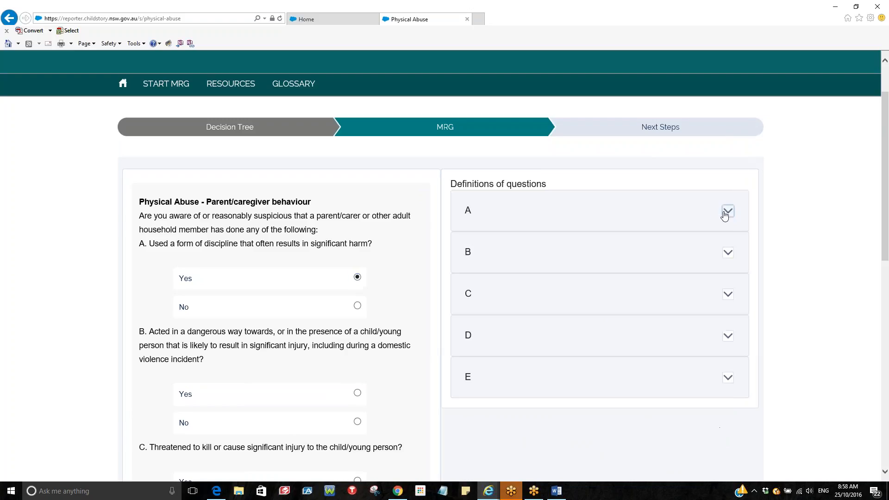
scroll(357, 297, down, 3)
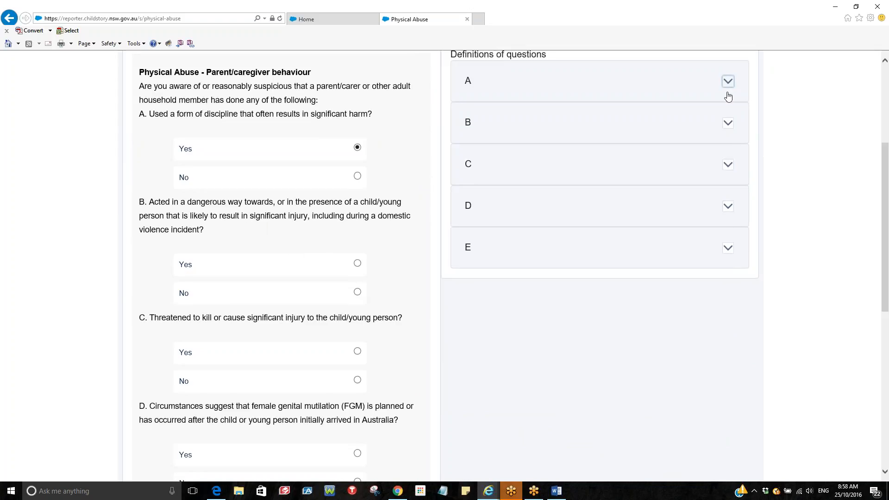
click(730, 124)
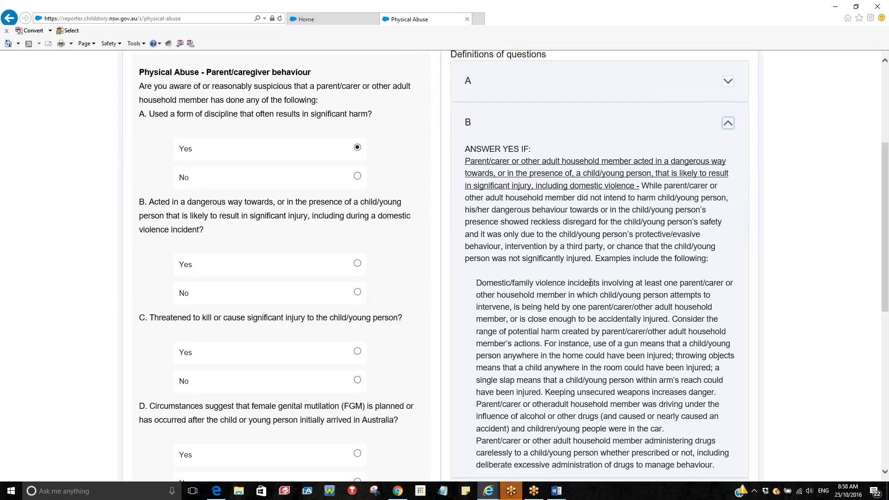
scroll(729, 125, down, 4)
scroll(510, 266, up, 4)
click(357, 292)
click(729, 124)
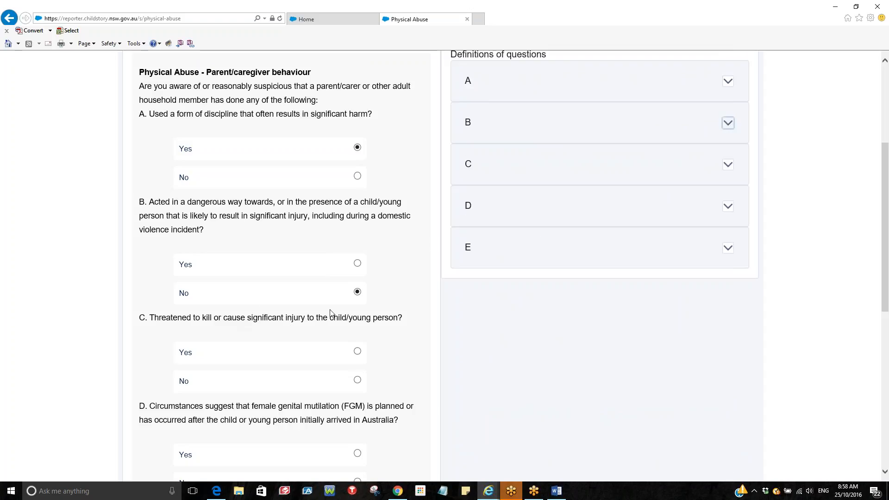
Answer No to questions C and D after reading their definitions
click(729, 167)
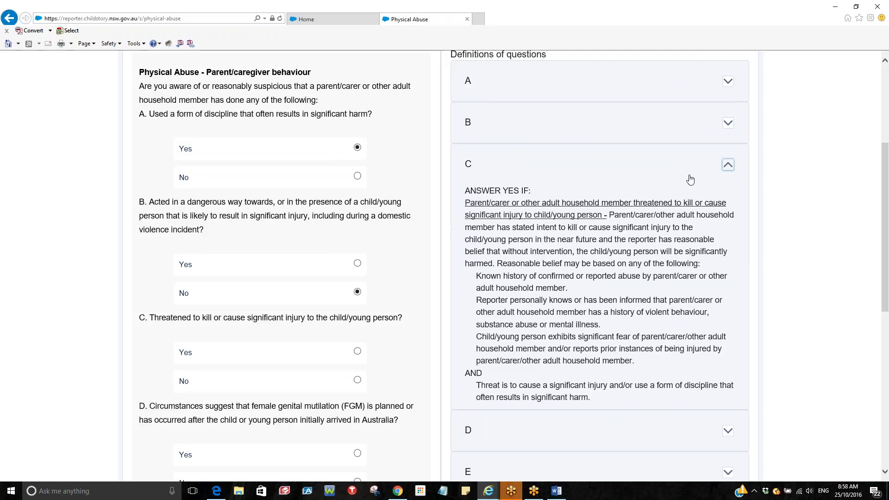
click(358, 380)
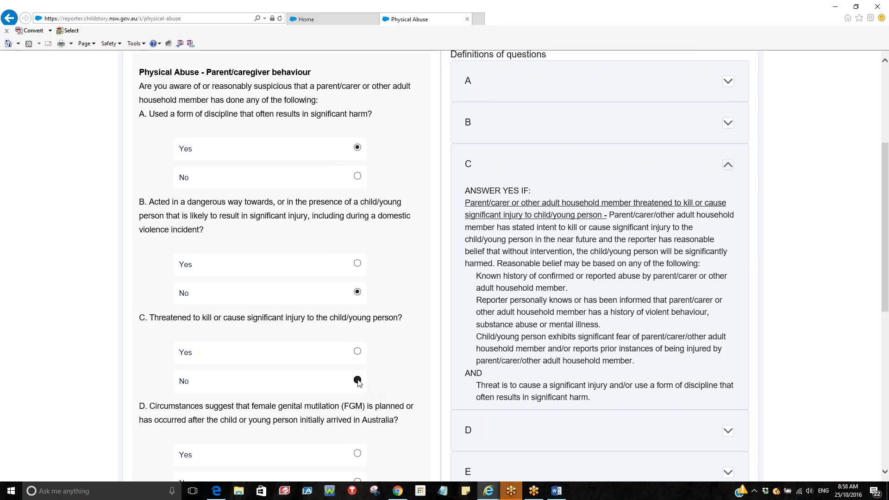
click(728, 165)
scroll(255, 365, down, 1)
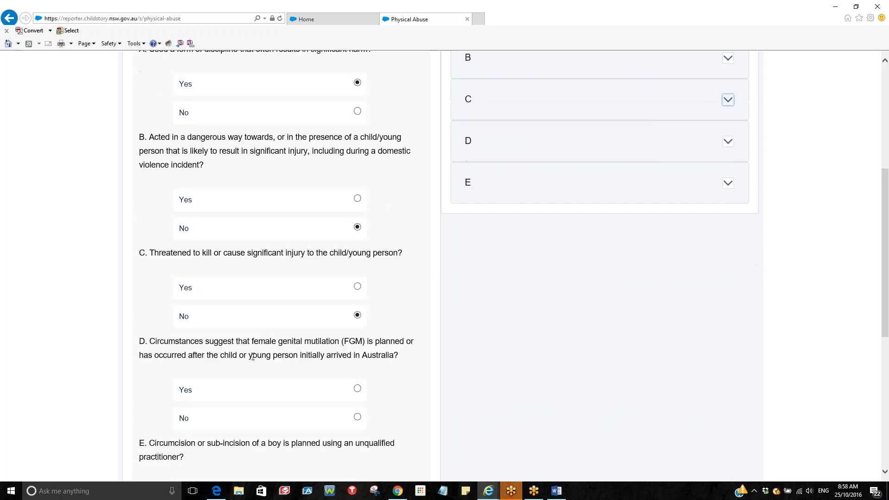
click(728, 142)
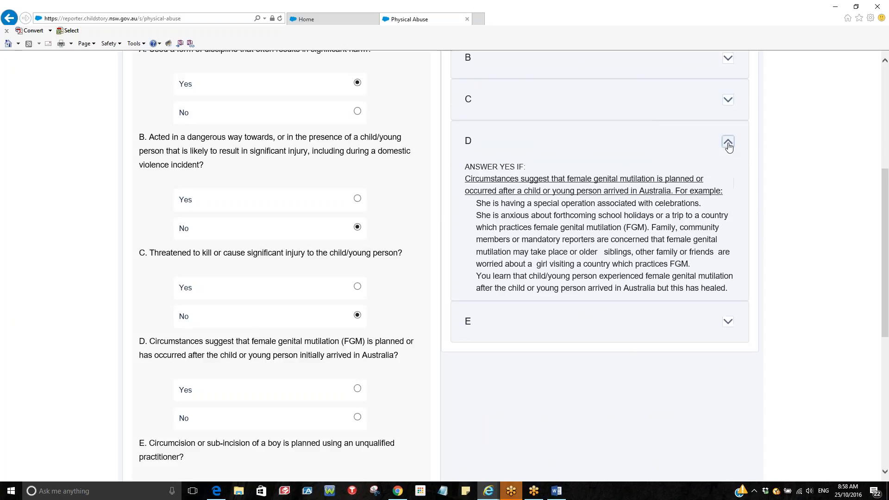
click(357, 416)
Answer No to question E and submit the parent/caregiver behaviour answers
scroll(300, 345, down, 1)
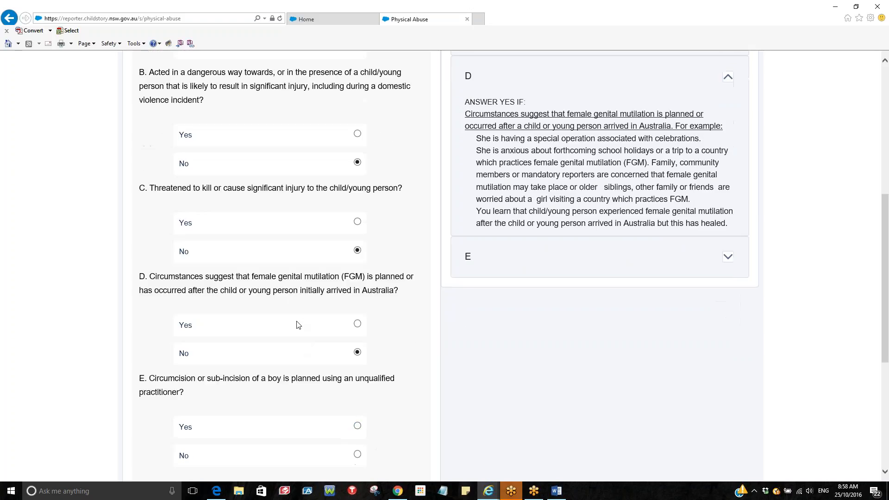
scroll(296, 319, down, 2)
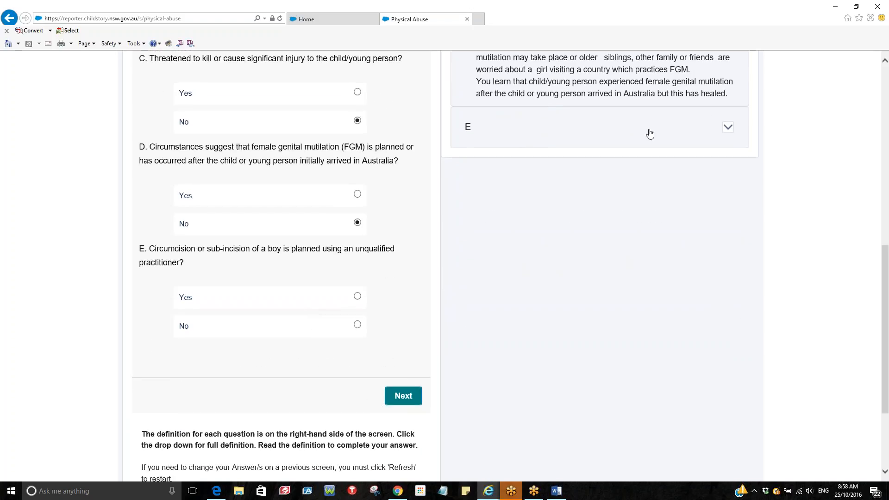
click(728, 127)
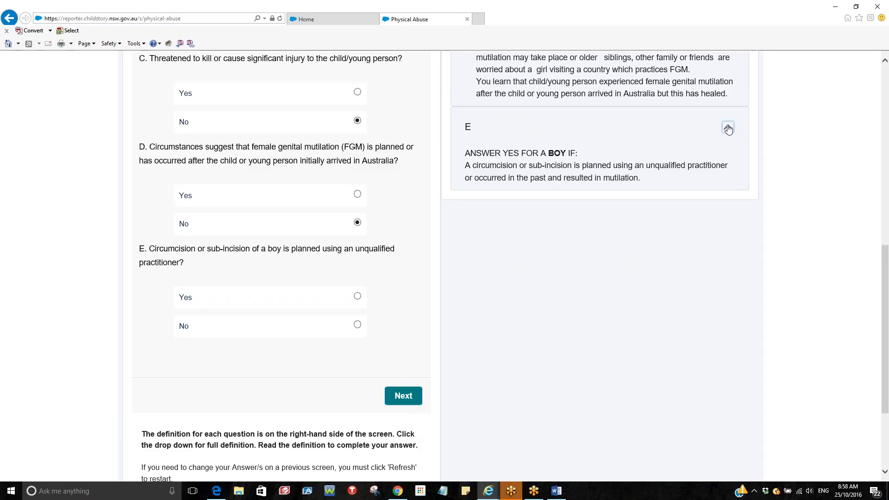
click(357, 324)
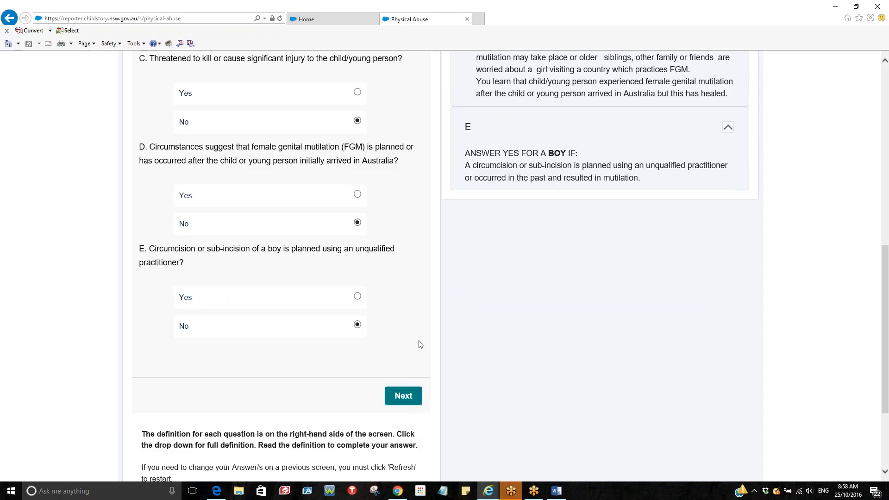
scroll(420, 344, down, 1)
scroll(420, 344, down, 2)
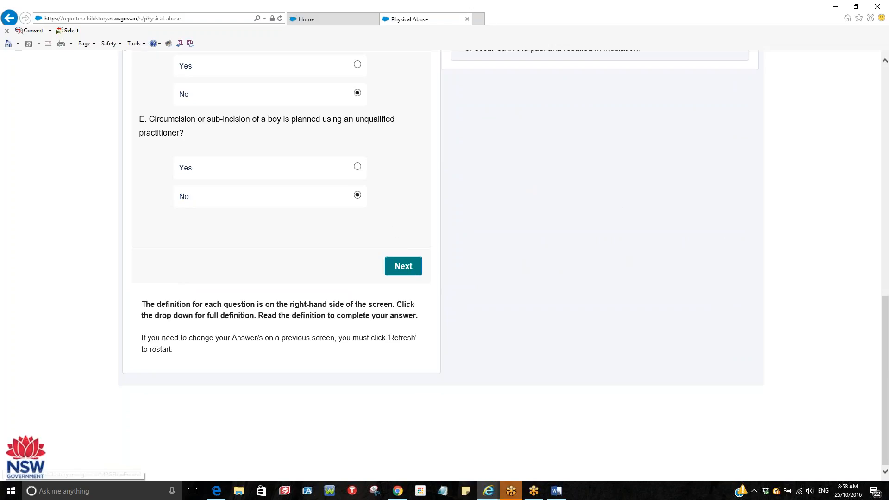
click(403, 267)
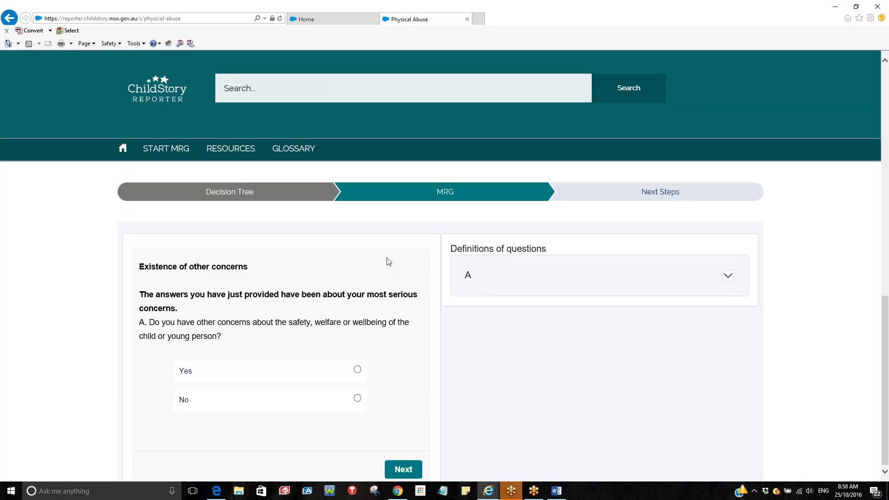
Read definition A and answer Yes to Existence of other concerns question A
scroll(387, 262, down, 1)
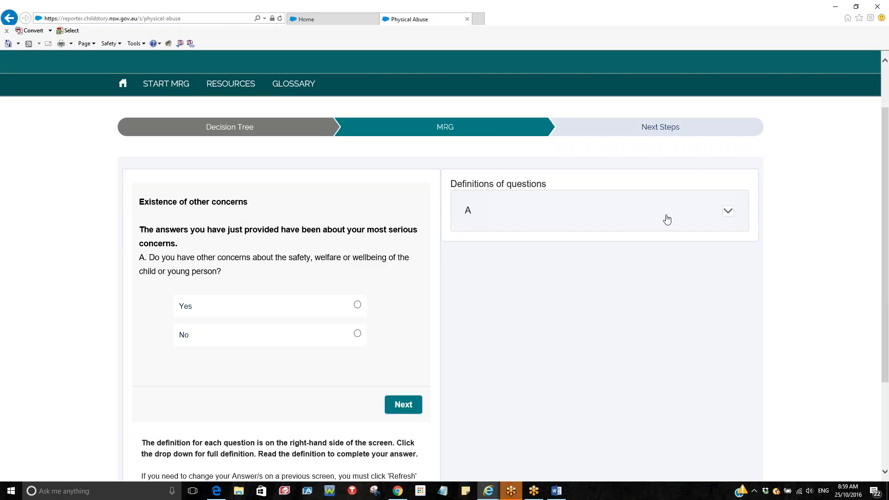
click(724, 216)
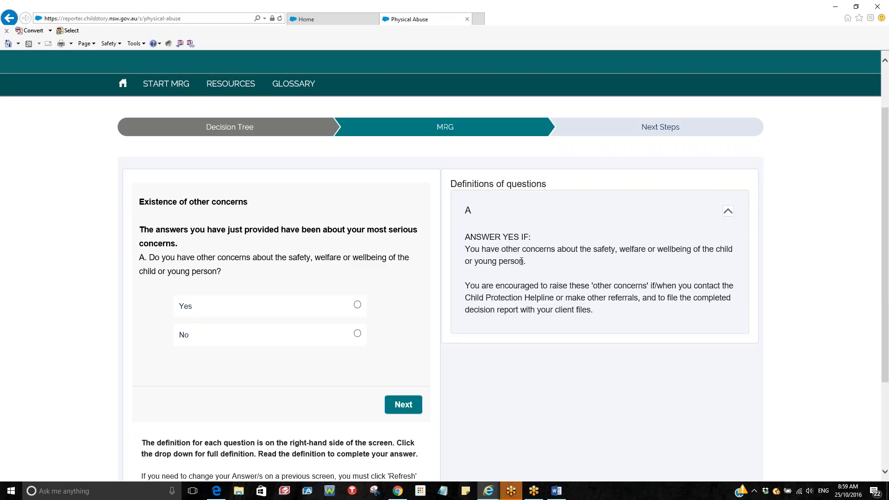
click(357, 304)
click(401, 405)
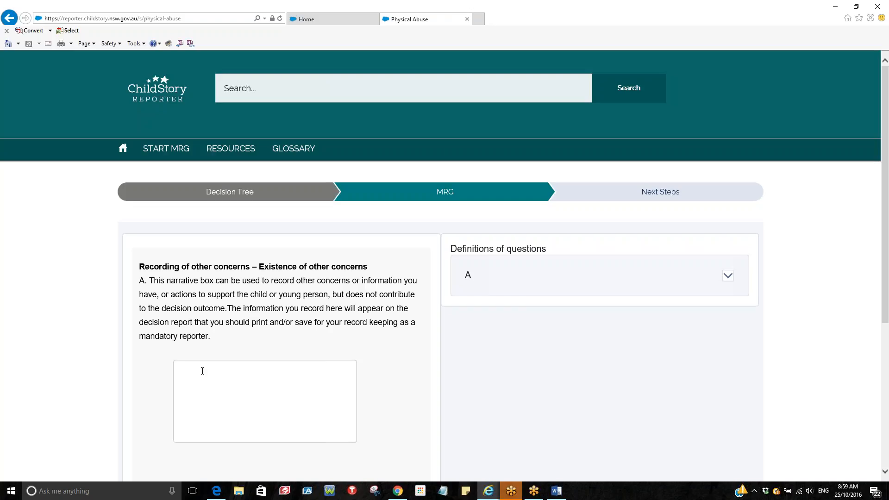
Enter 'The child has shown concerns regarding their emotional development.' as the other-concerns narrative
text(he child has shown concerns regarding )
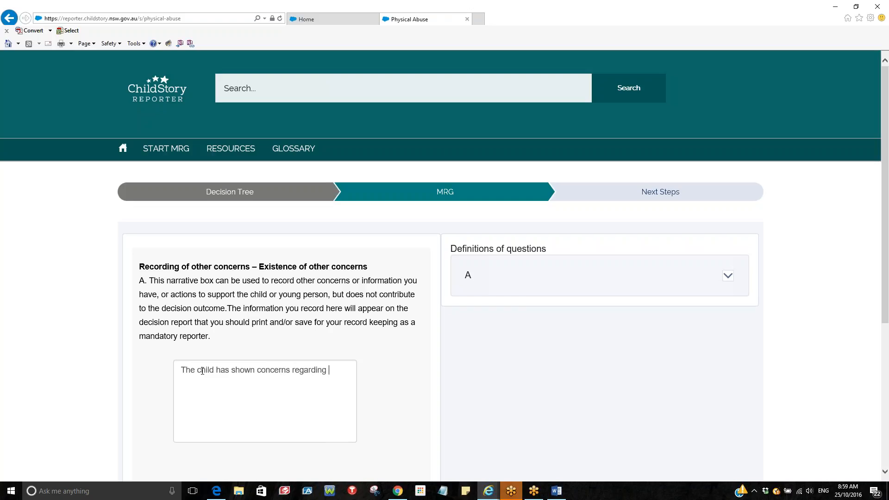
text(their emotional development.)
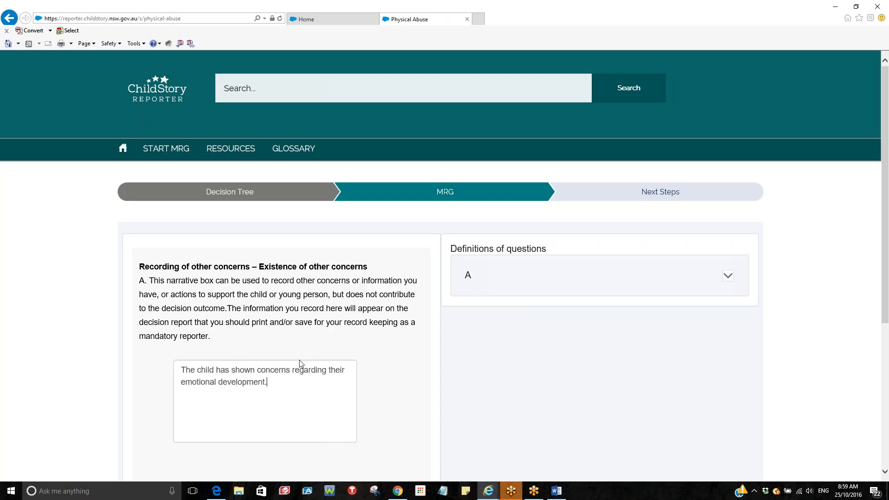
scroll(300, 363, down, 3)
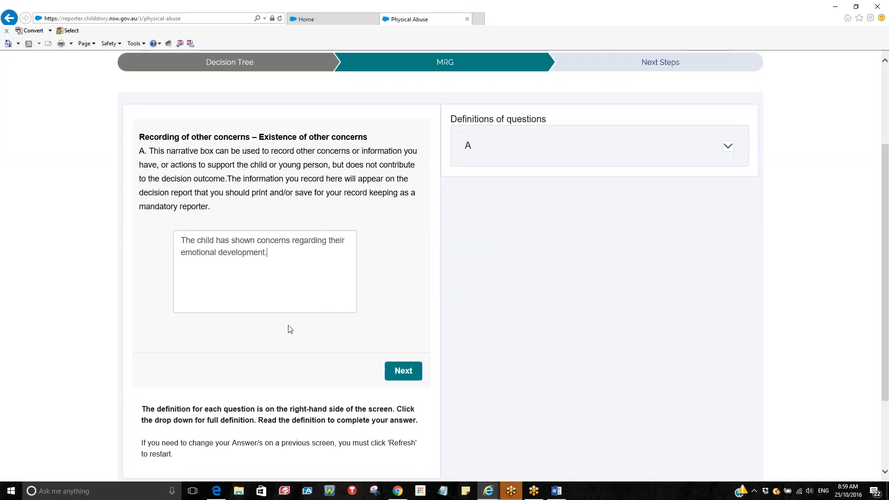
Save the narrative, answer No to the class-of-children question, and get the Decision Report
click(404, 373)
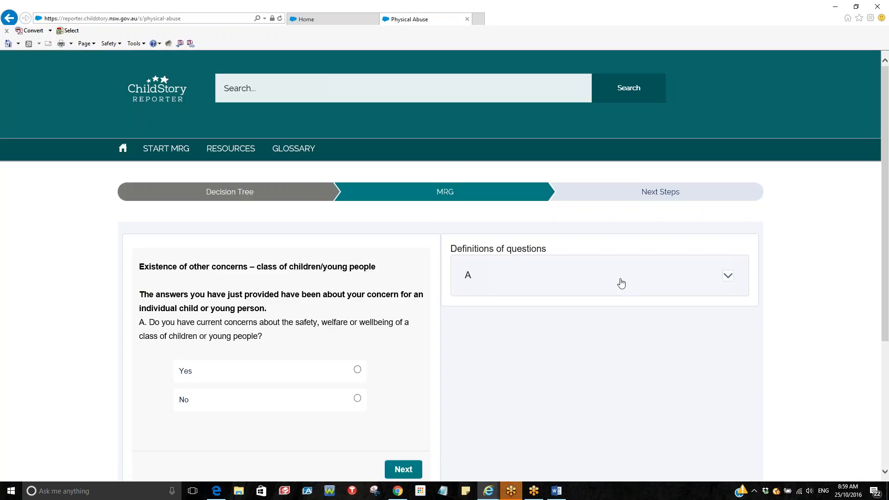
click(729, 278)
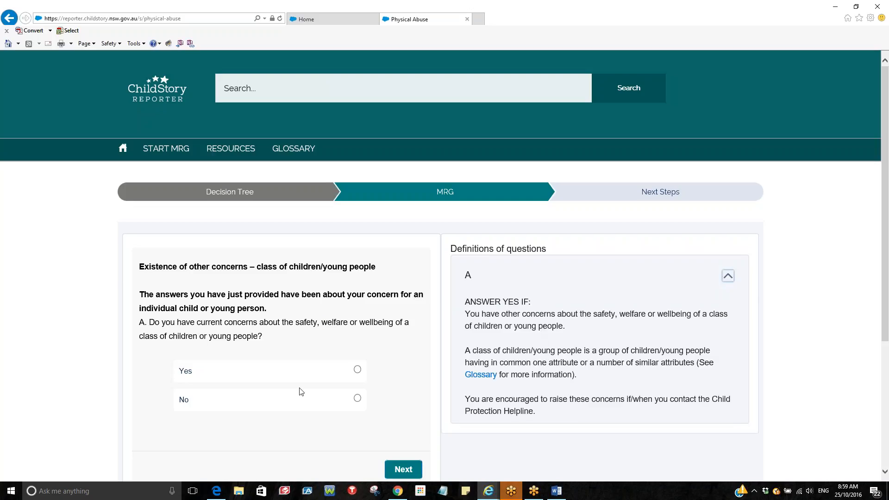
scroll(310, 401, down, 1)
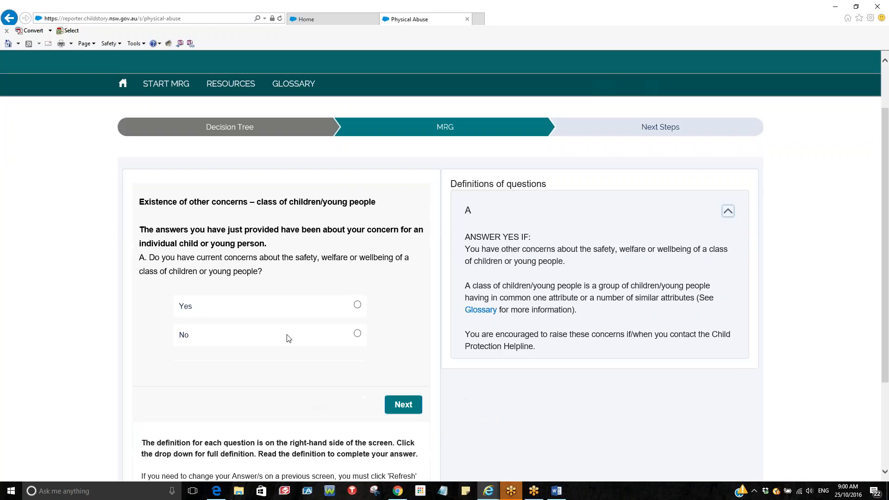
click(358, 334)
click(402, 405)
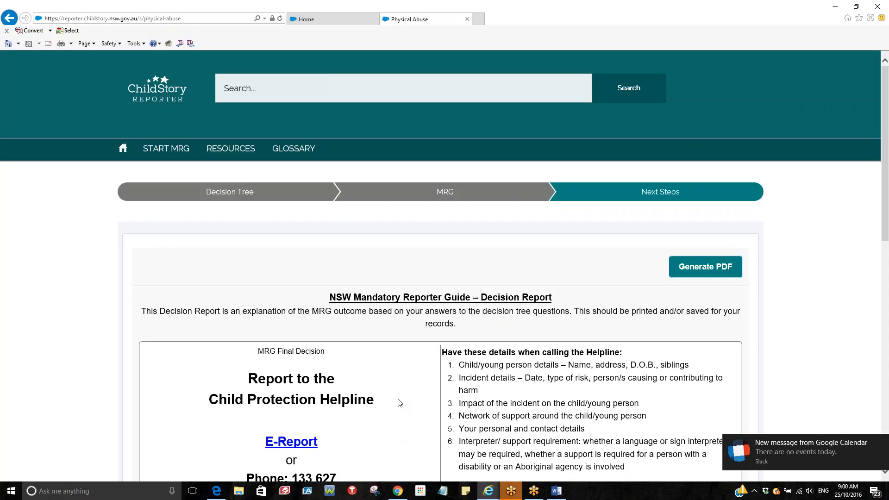
Review the Decision Report and zoom the browser out three steps
scroll(399, 403, down, 1)
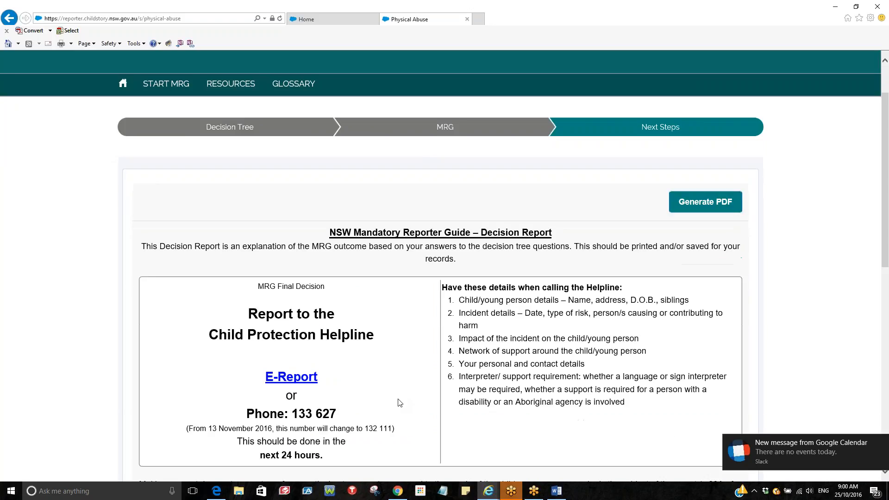
scroll(400, 402, down, 1)
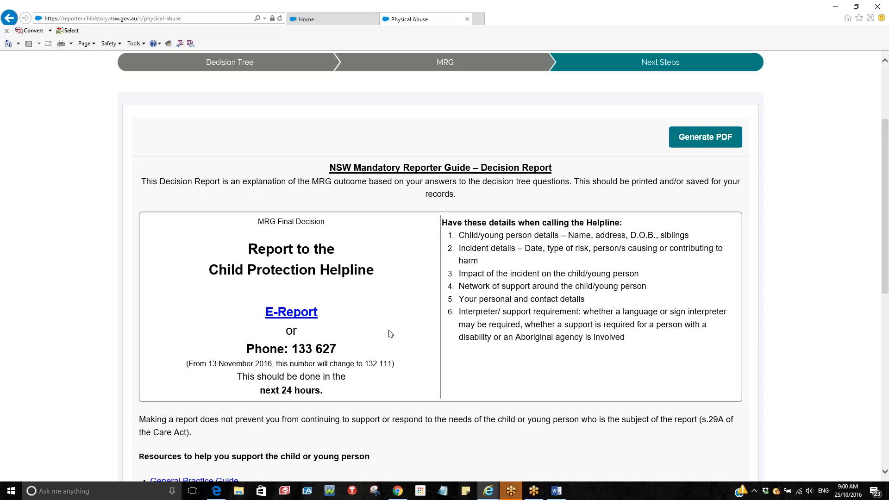
scroll(389, 333, up, 3)
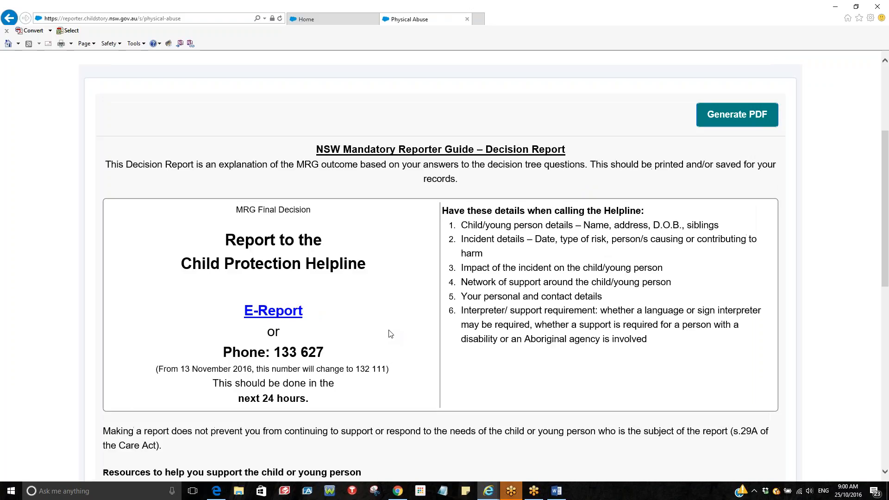
scroll(389, 334, up, 2)
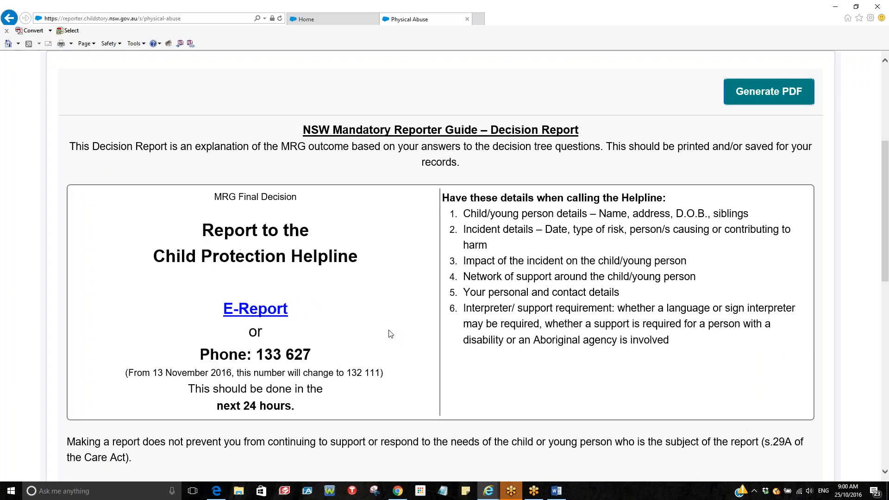
scroll(388, 333, up, 1)
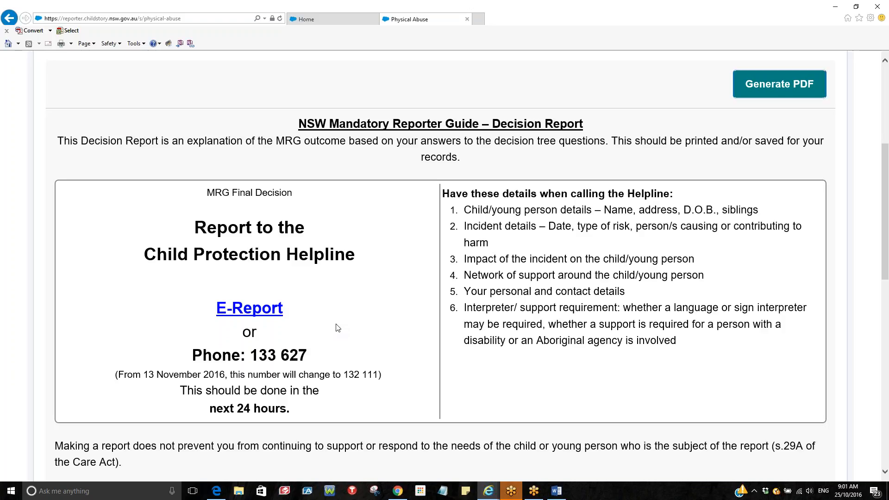
key(ctrl+minus)
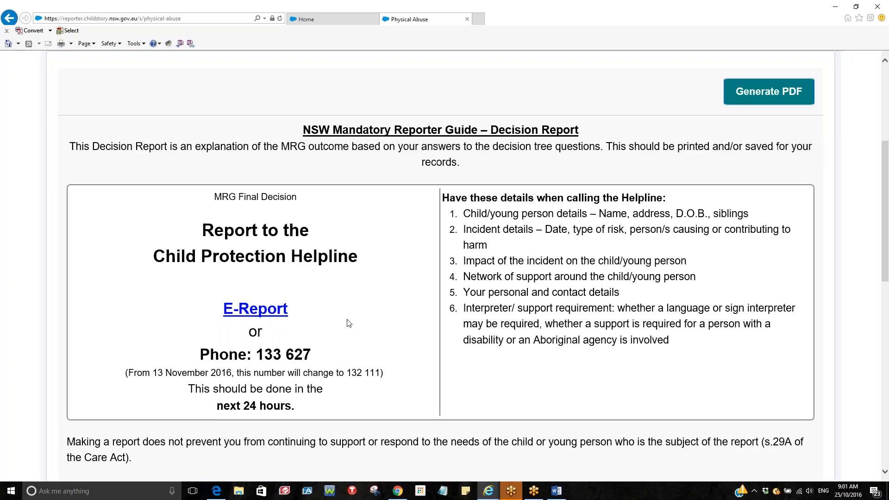
key(ctrl+minus)
key(ctrl+minus)
key(ctrl+minus)
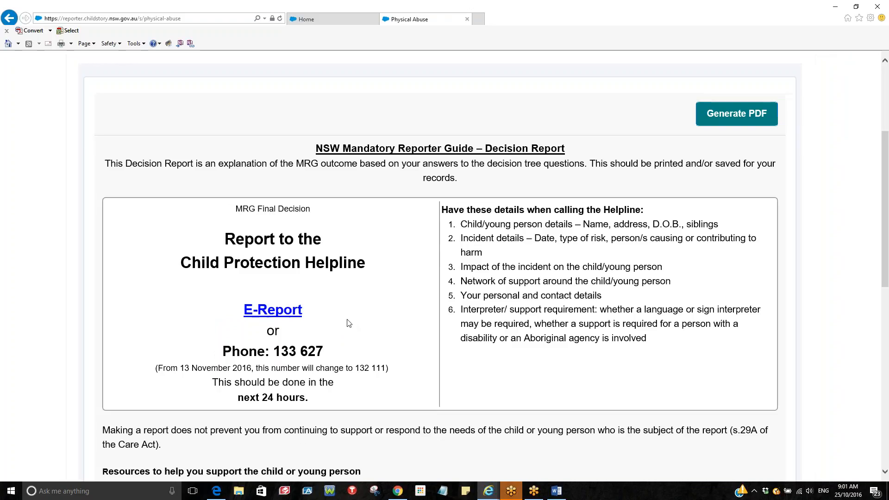
key(ctrl+minus)
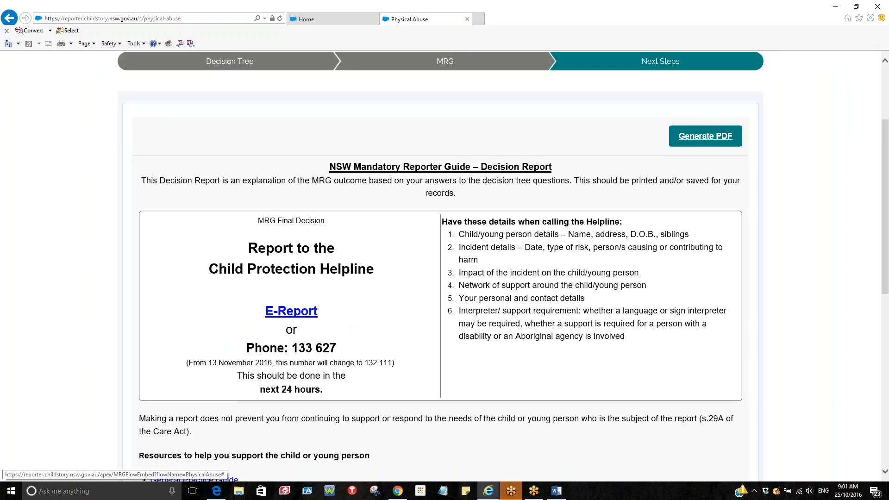
Generate a PDF copy of the Decision Report and review it
click(711, 138)
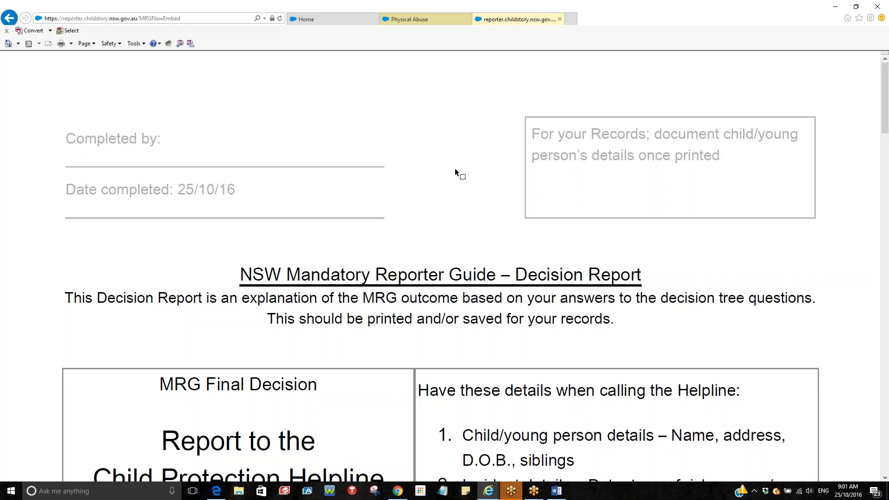
scroll(454, 167, down, 2)
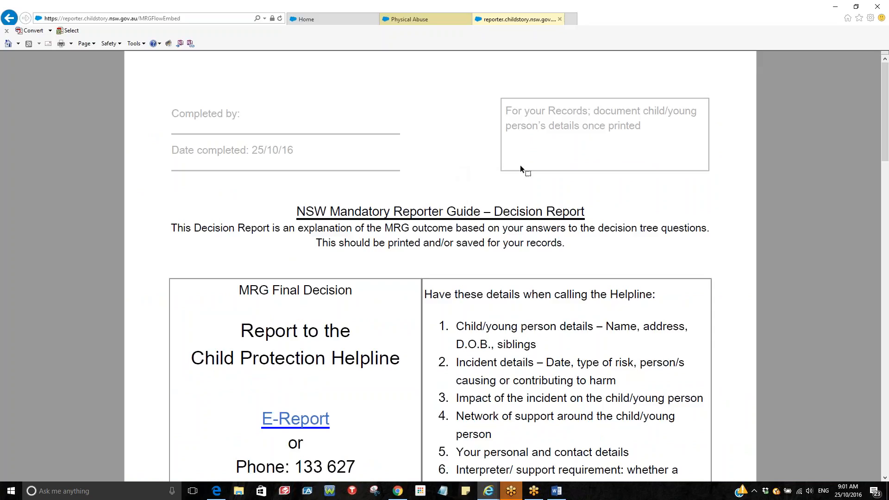
scroll(302, 194, down, 1)
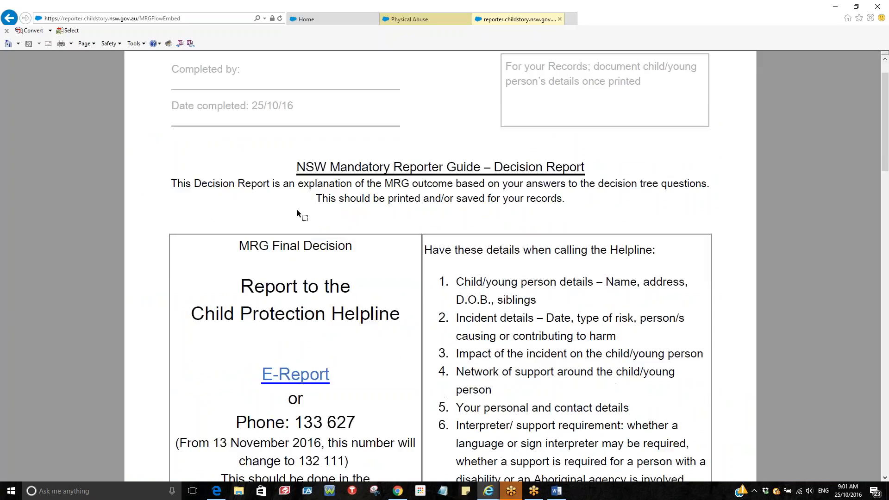
scroll(278, 271, down, 2)
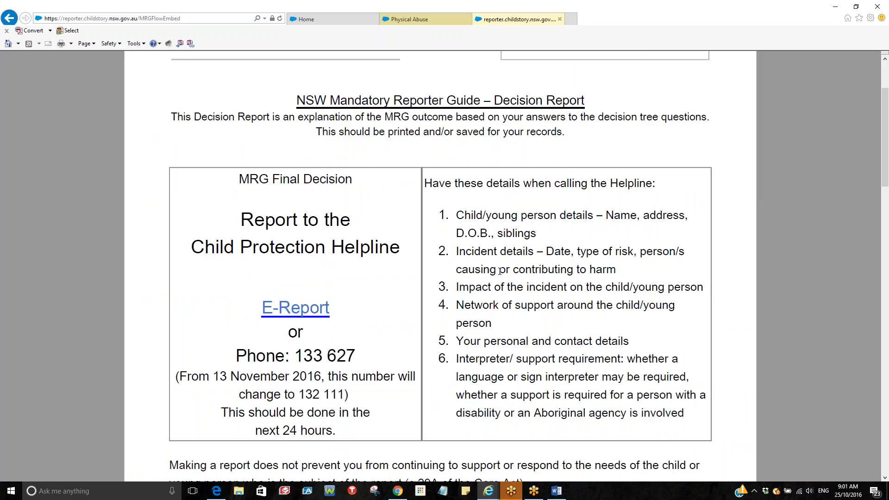
scroll(500, 271, down, 6)
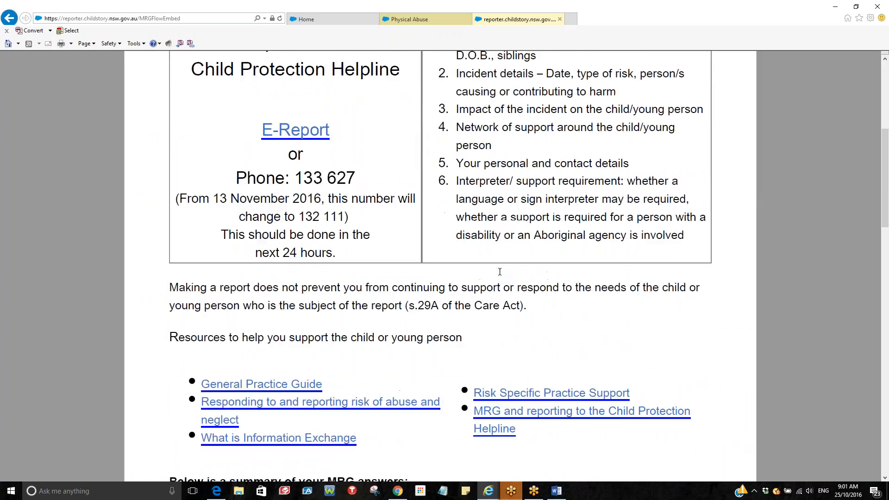
scroll(500, 272, down, 1)
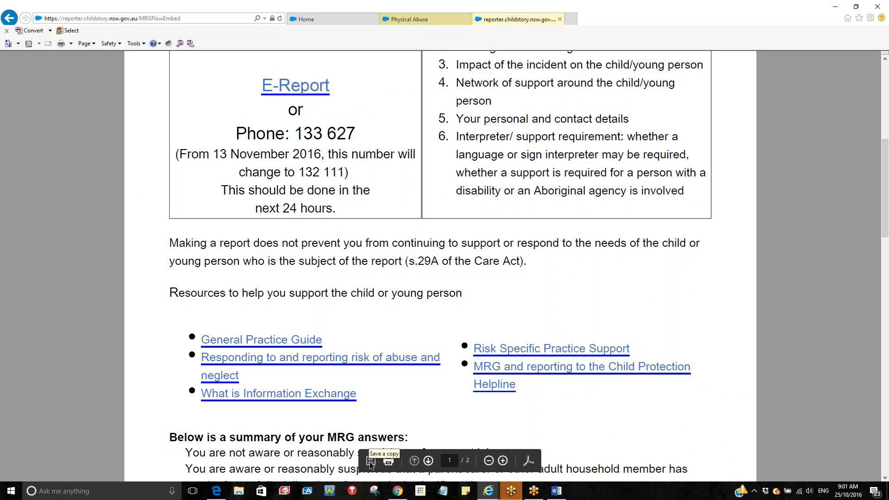
scroll(445, 261, up, 8)
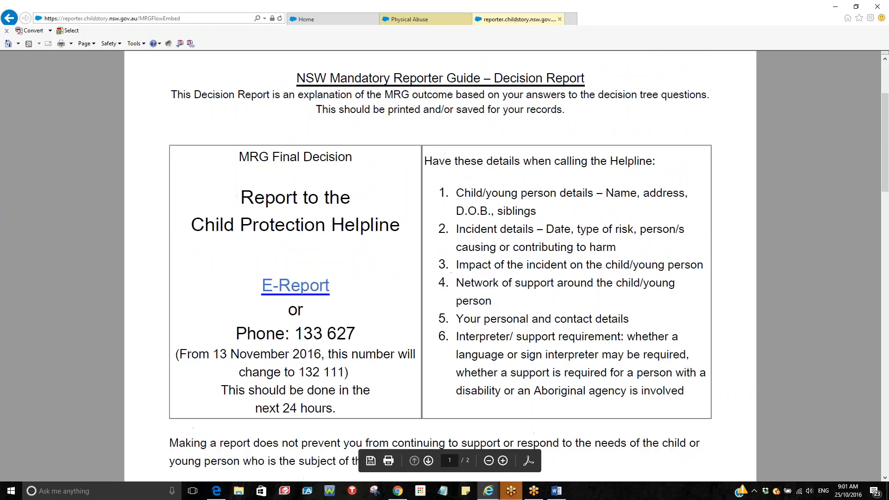
Return to the Physical Abuse report and follow the E-Report link to eReport verification
click(412, 21)
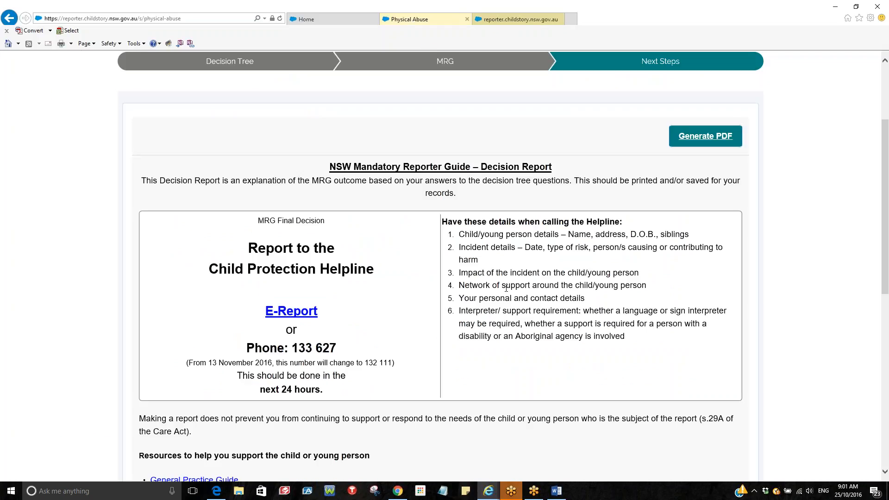
scroll(507, 288, down, 1)
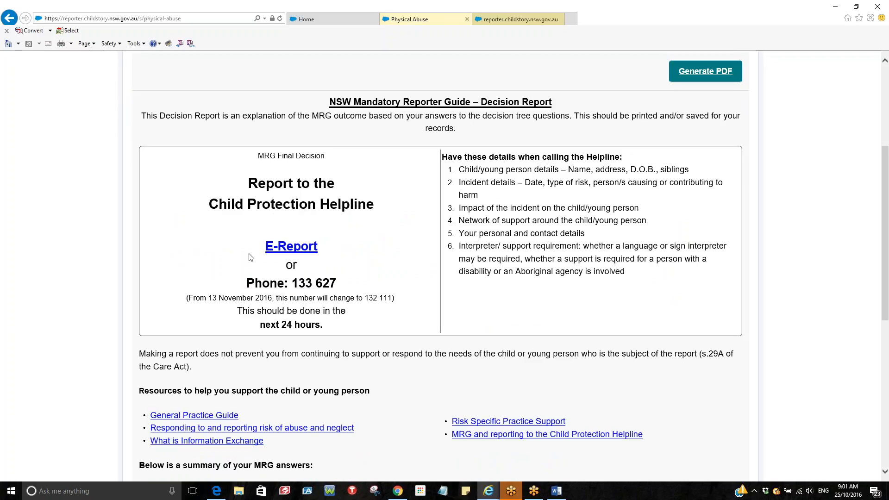
click(285, 251)
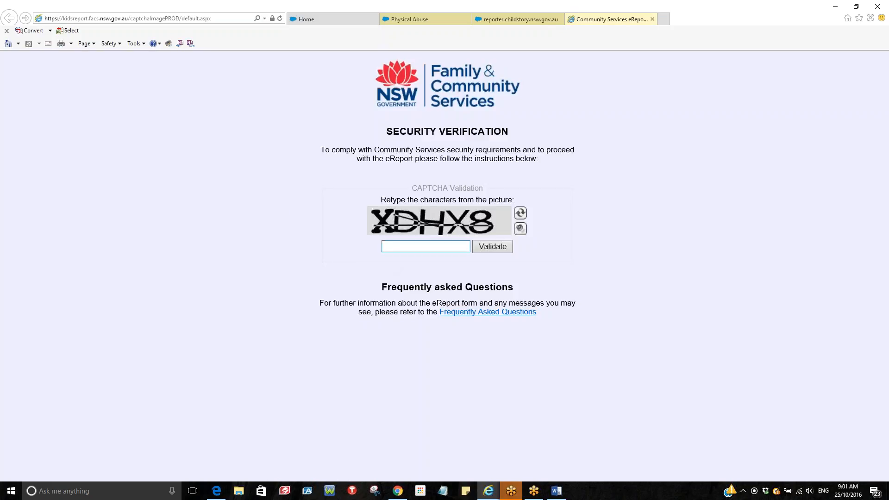
Enter the characters shown in the CAPTCHA picture and validate them
click(395, 246)
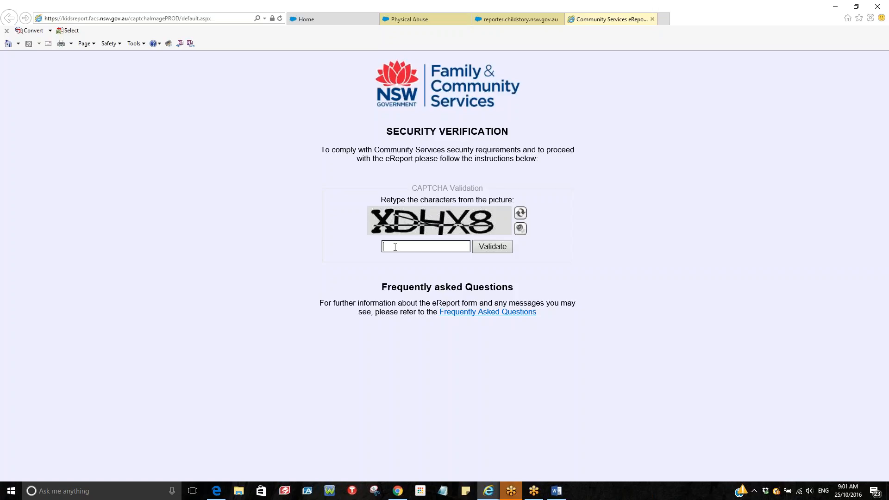
text(XDHX8)
click(501, 251)
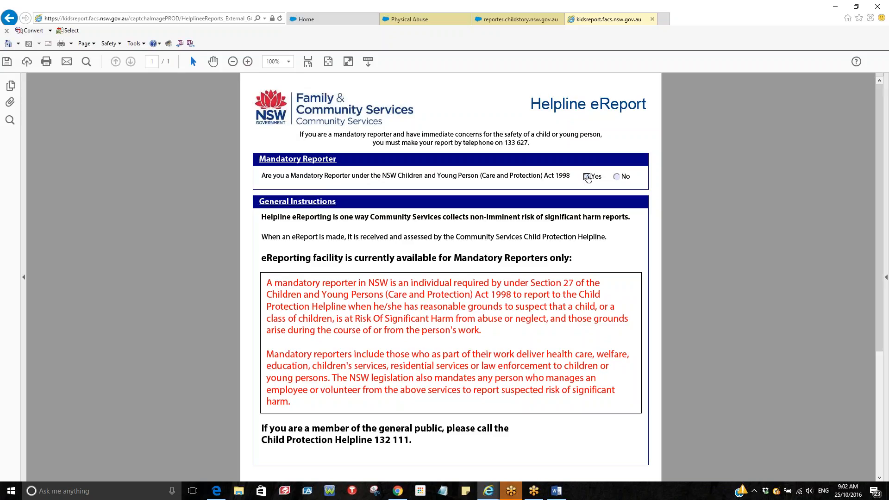
Answer Yes to the Mandatory Reporter question and scroll through the Mandatory Reporter Instructions
click(586, 177)
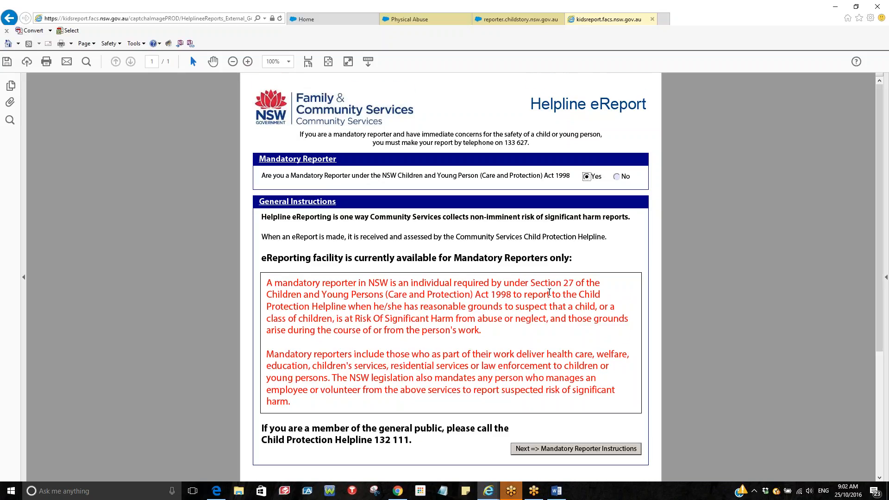
scroll(549, 292, down, 1)
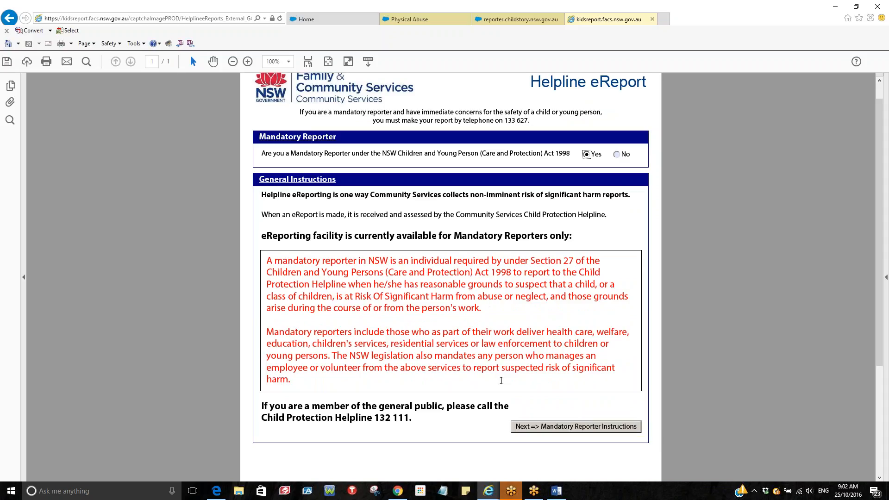
click(587, 427)
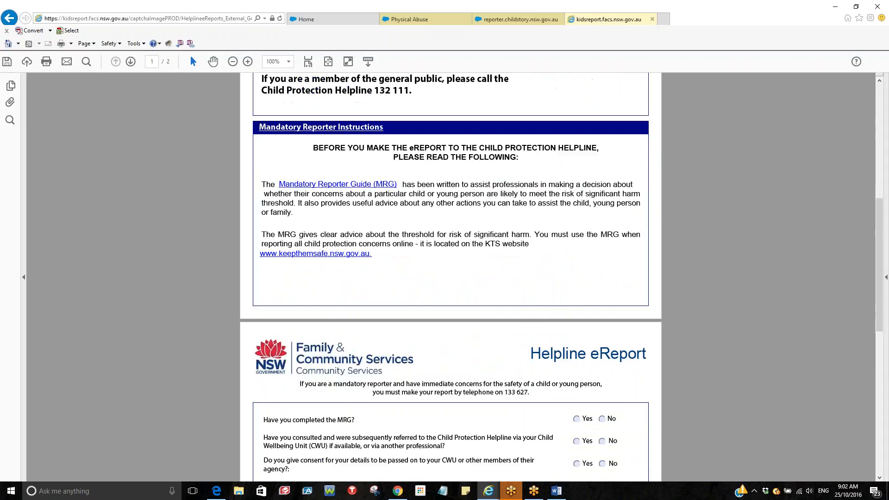
scroll(451, 278, down, 1)
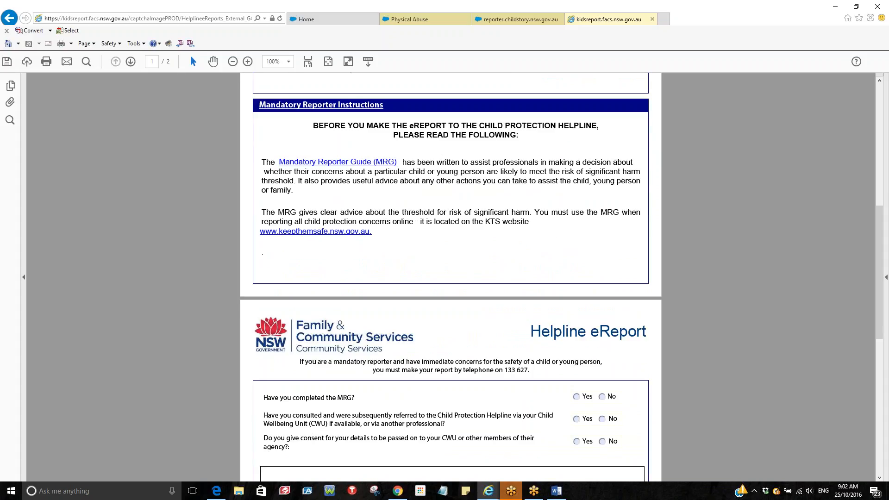
scroll(450, 278, down, 1)
scroll(353, 265, down, 5)
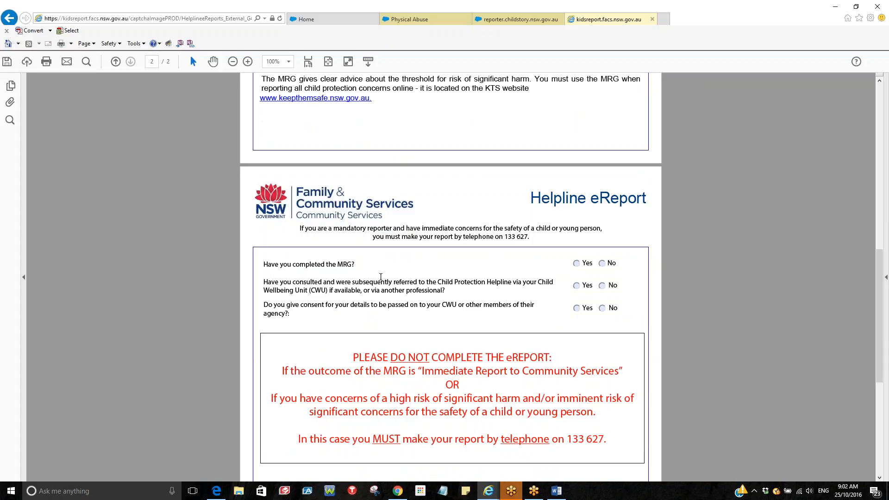
scroll(380, 276, up, 2)
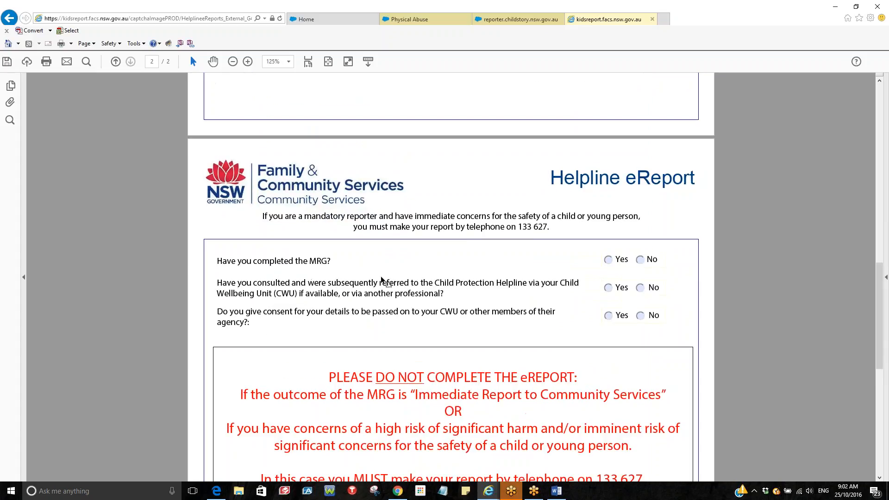
scroll(387, 276, down, 3)
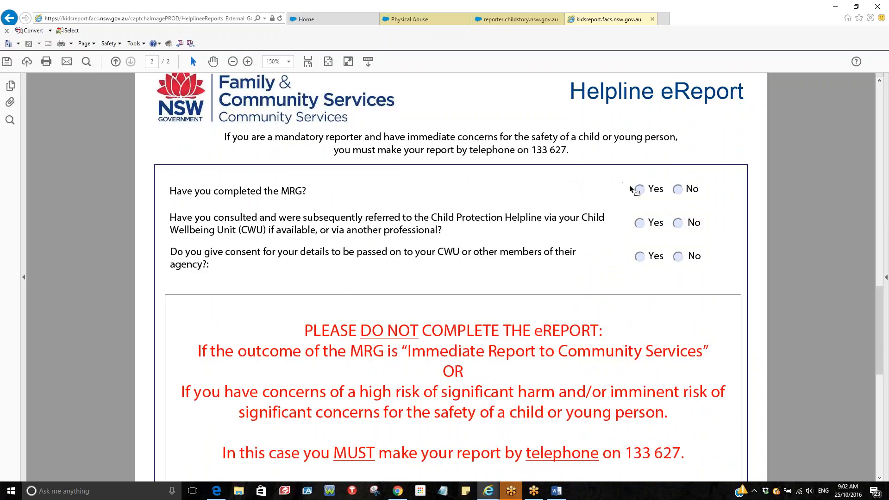
Answer Yes to MRG completed, No to CWU referral, Yes to consent, and confirm no immediate response
click(638, 189)
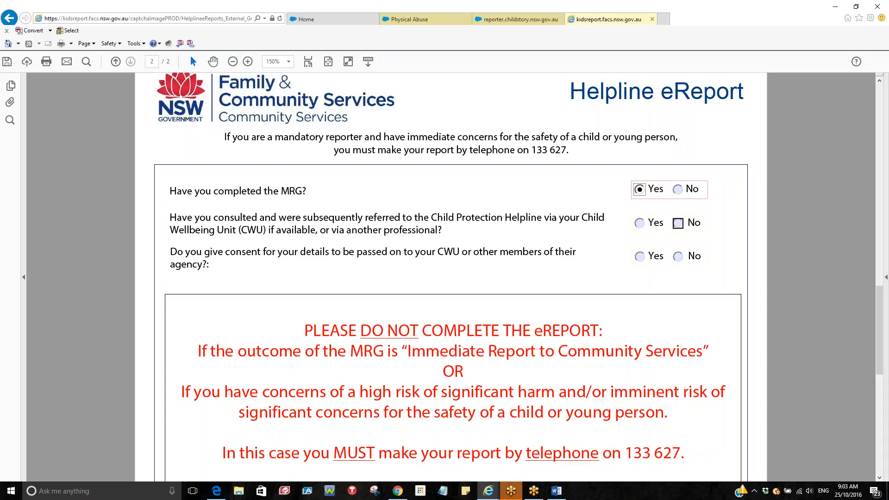
click(677, 223)
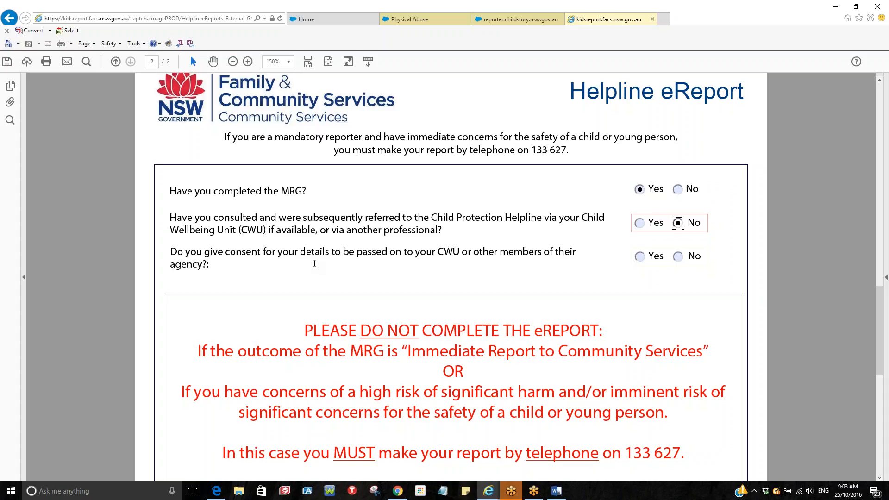
click(640, 257)
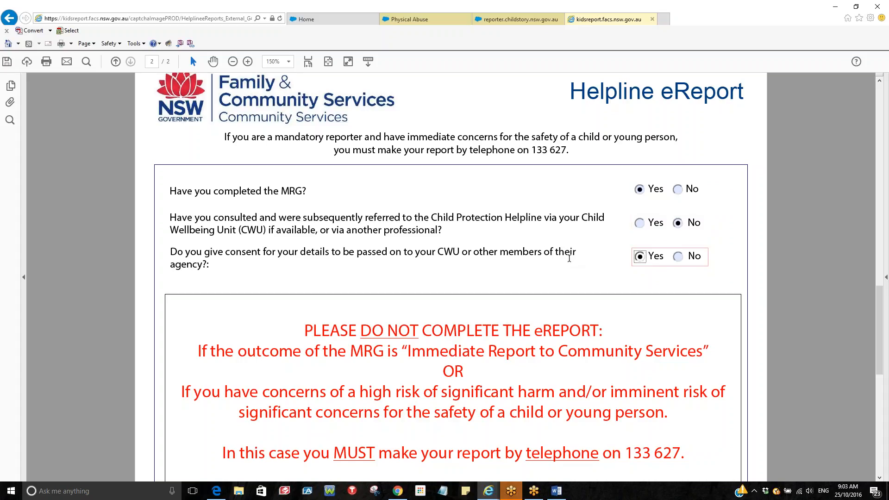
scroll(570, 257, down, 1)
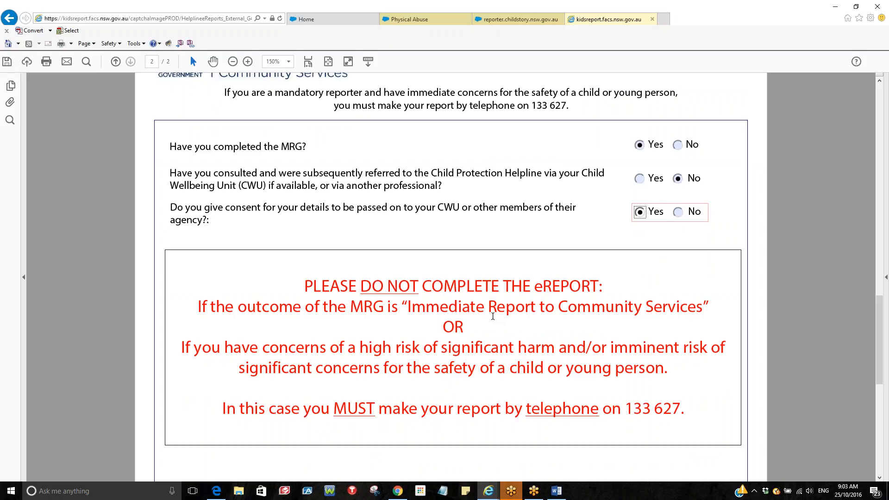
scroll(493, 315, down, 2)
scroll(493, 315, down, 4)
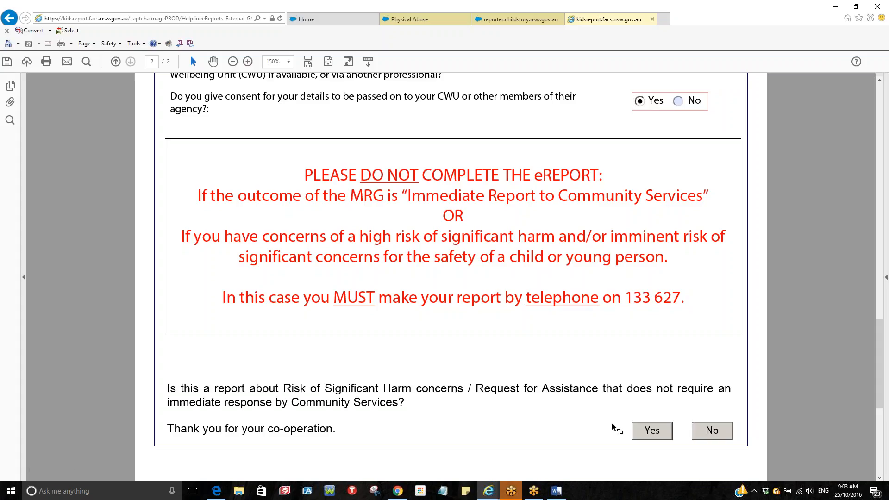
click(653, 435)
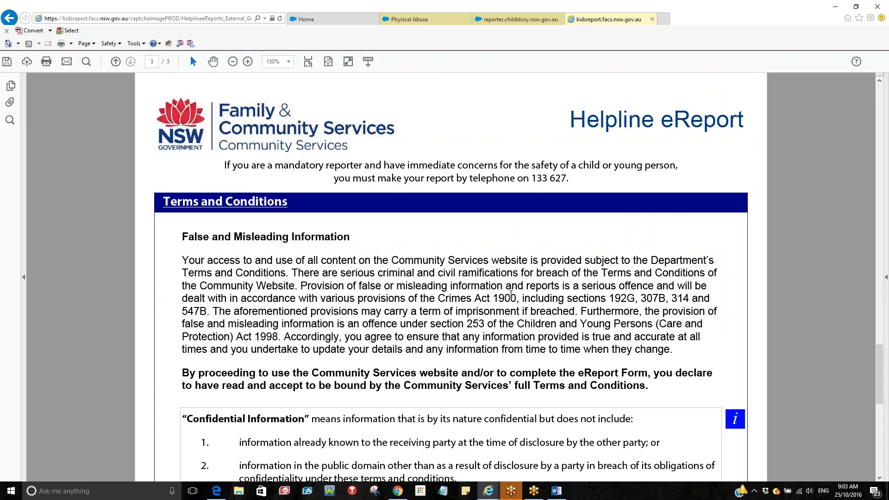
Scroll through the Terms and Conditions and accept them
scroll(481, 287, down, 1)
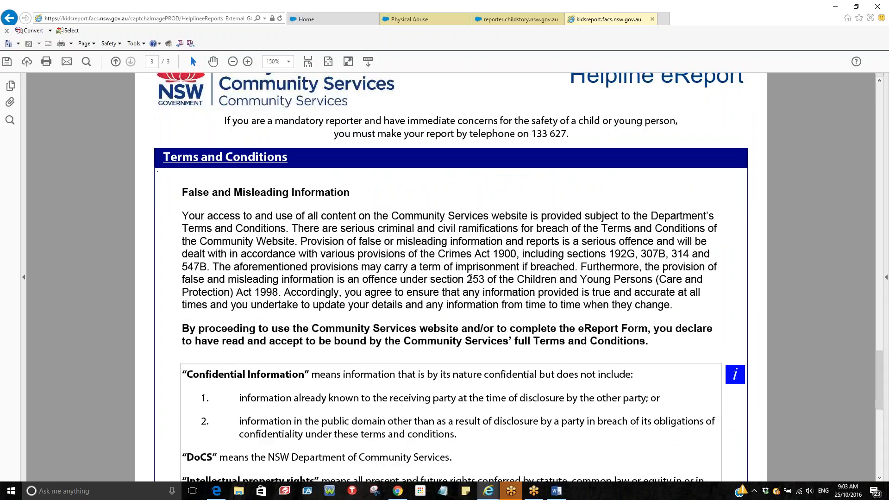
scroll(370, 254, down, 1)
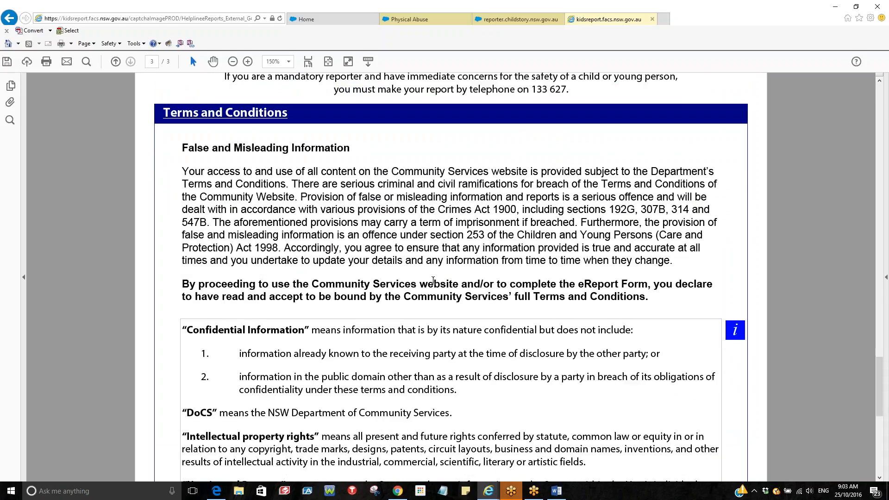
scroll(433, 281, down, 1)
scroll(429, 326, down, 2)
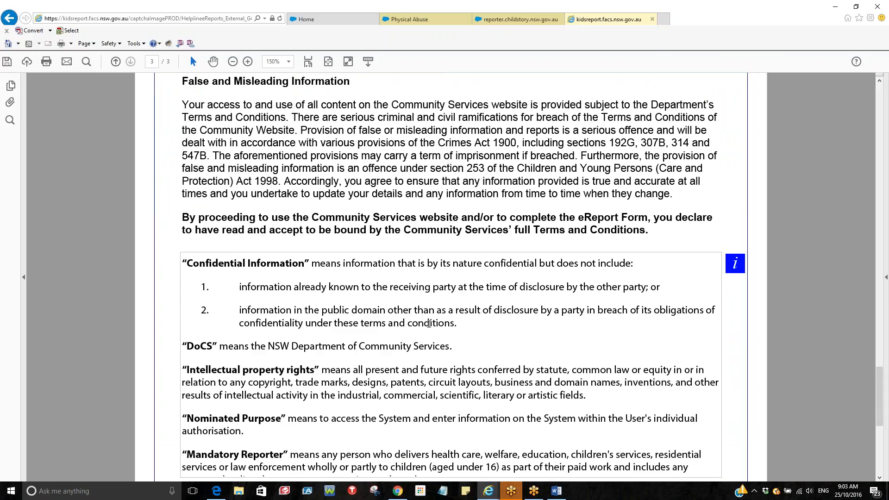
click(404, 448)
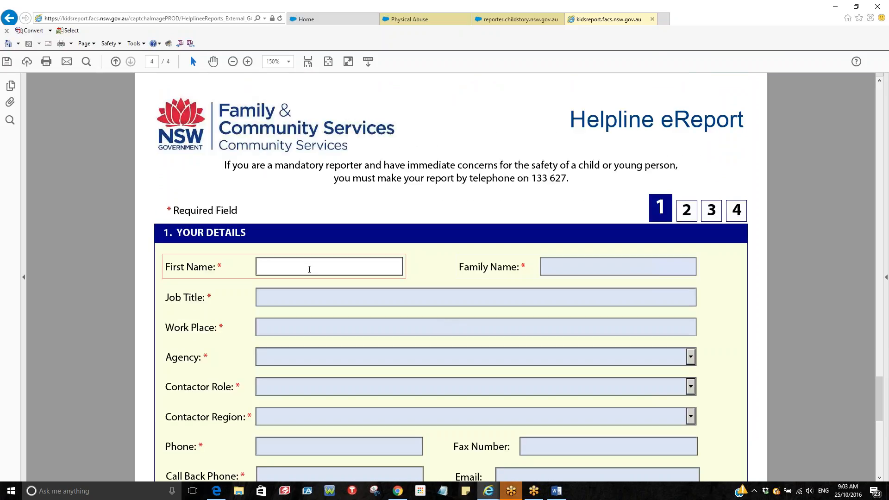
Enter the reporter's first and family names, job title TEACHER, workplace CHILD CARE SERVICE, agency Child care/Preschool
key(Tab)
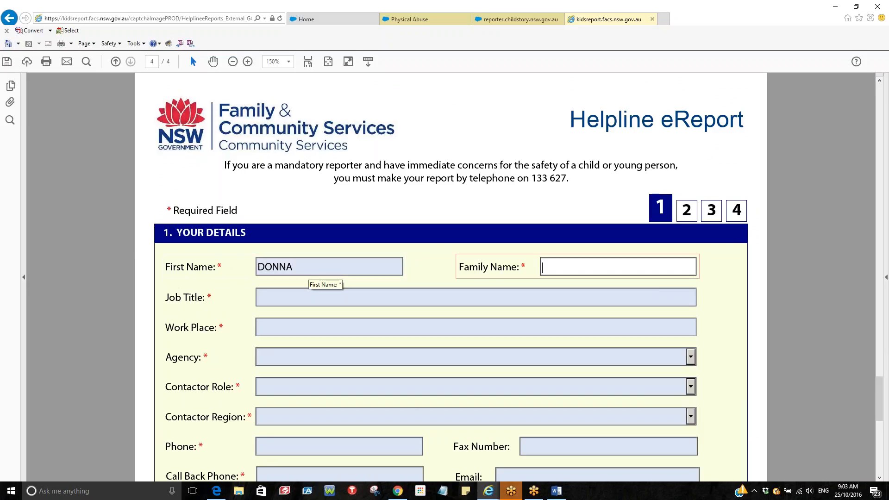
click(304, 296)
text(TEACHER)
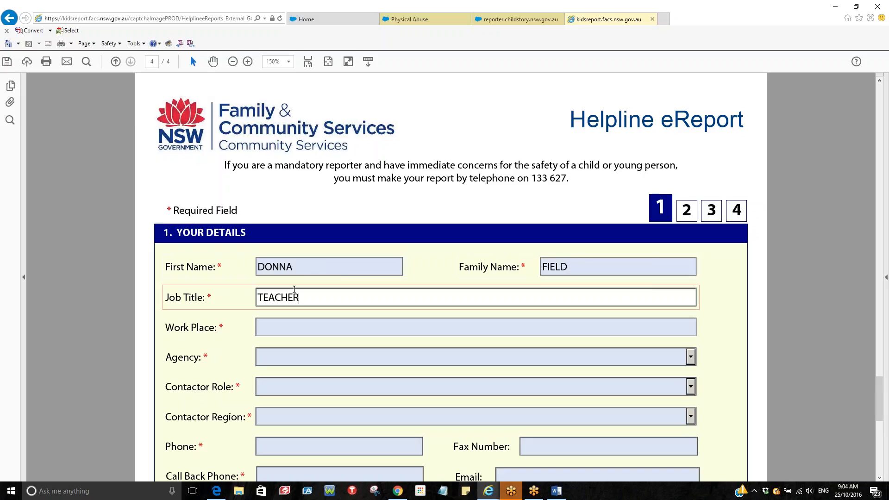
click(281, 323)
text(C)
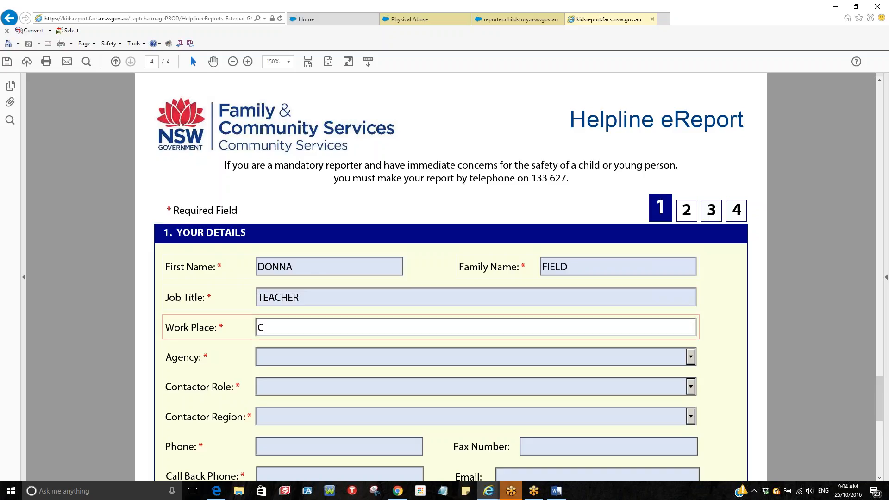
text(HILD CARE SERVICE)
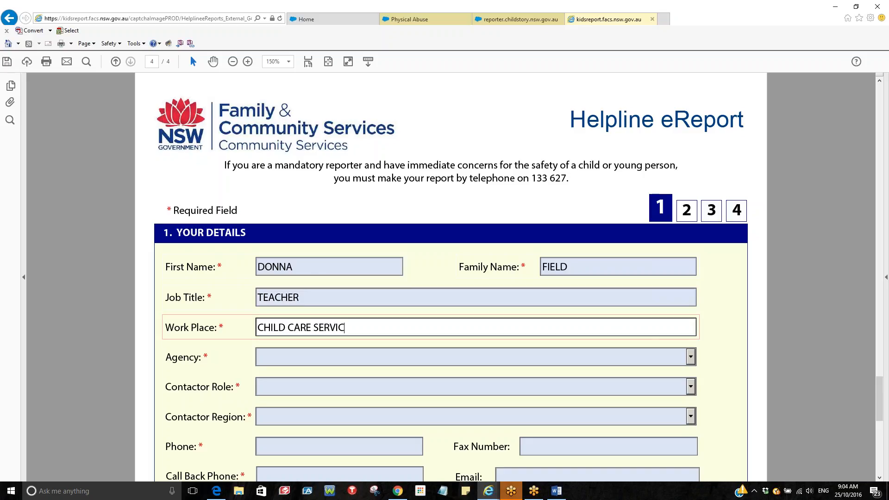
click(690, 357)
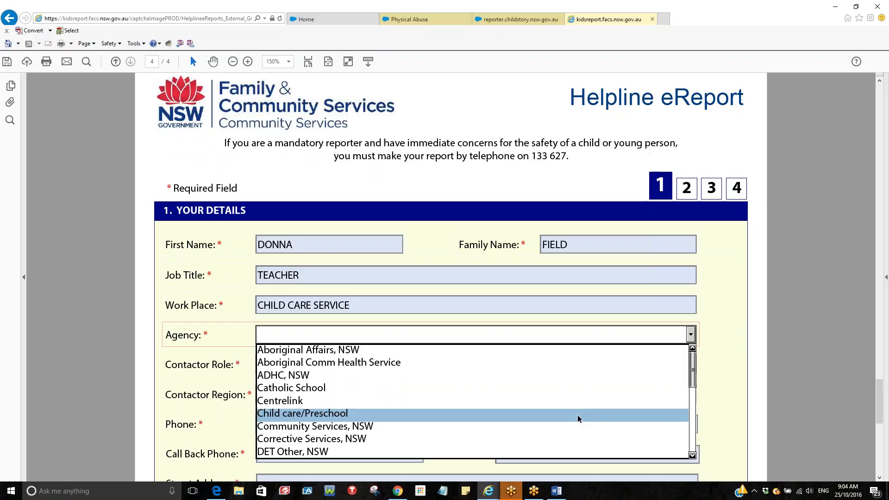
click(577, 415)
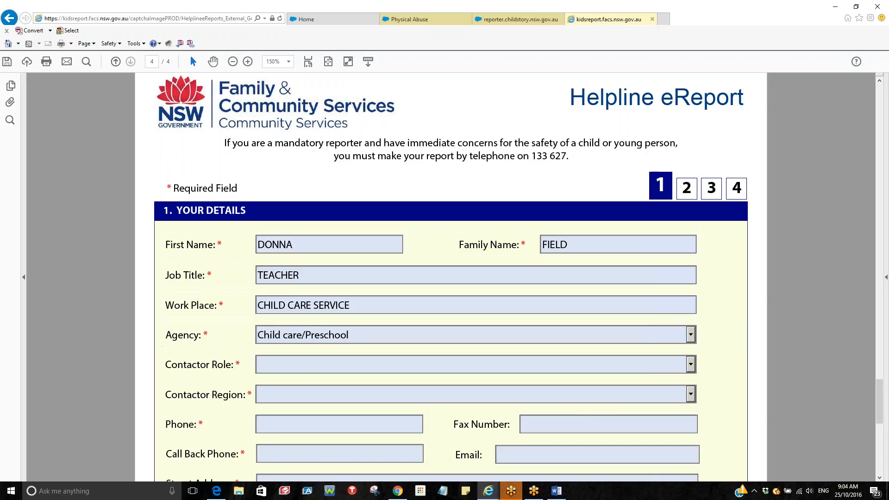
Set Contactor Role to Child Care / Preschool Worker and Region to Not Applicable
scroll(444, 278, down, 3)
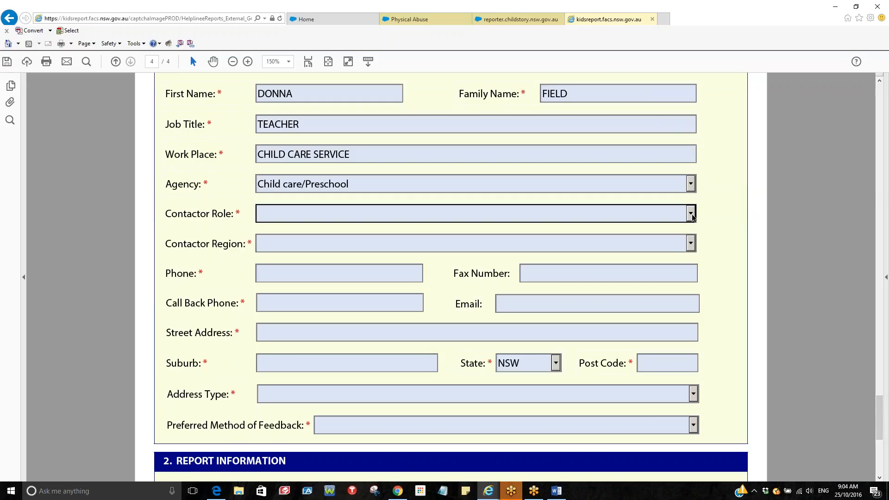
click(690, 216)
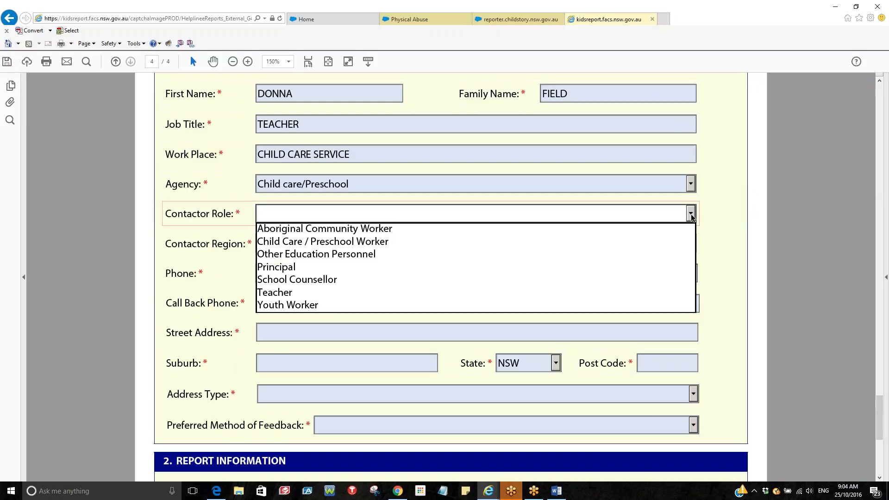
click(500, 245)
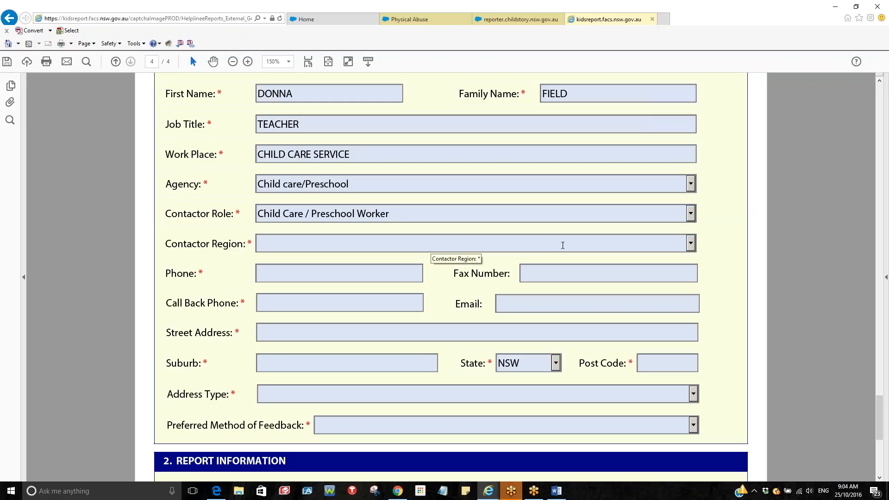
click(690, 244)
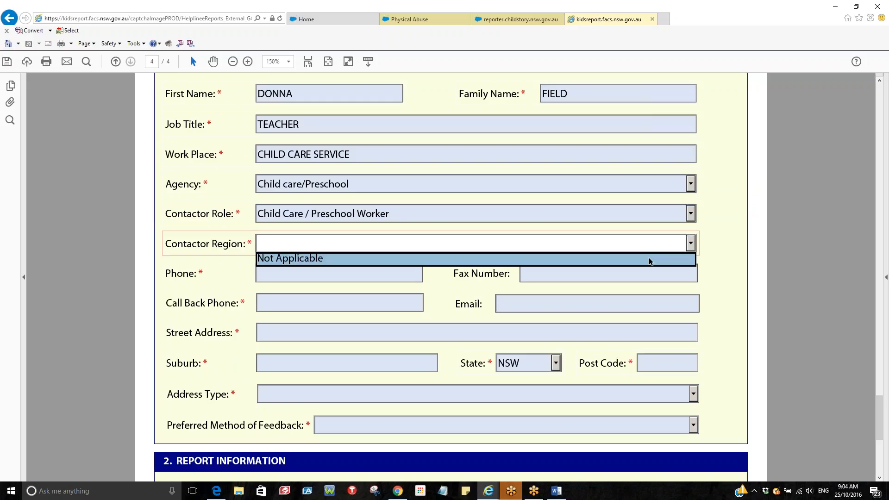
click(296, 256)
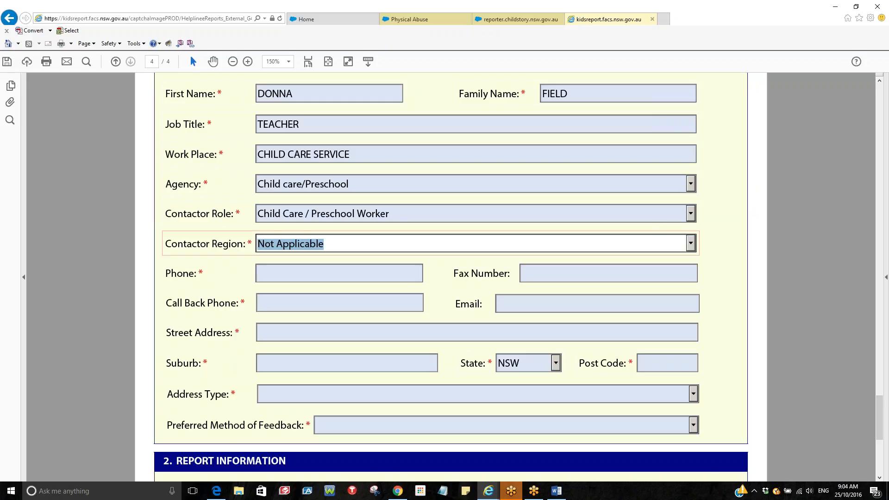
Enter the reporter's phone and call back phone numbers
click(332, 270)
text(1111111111)
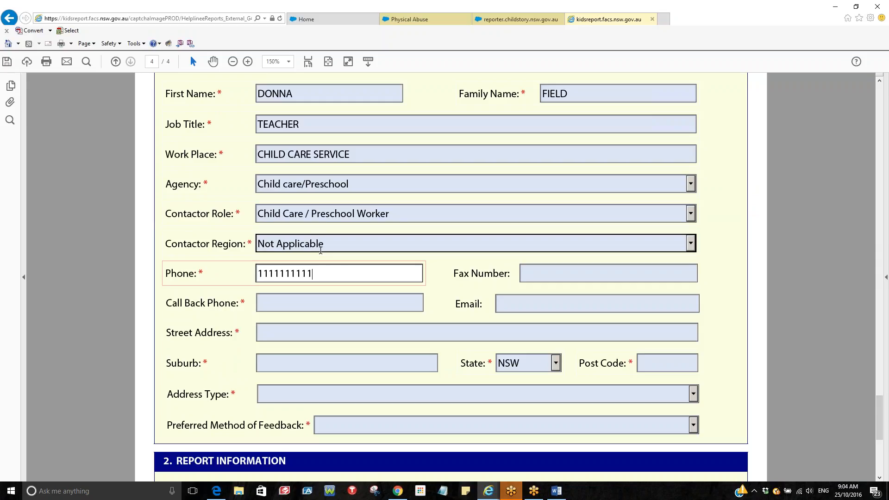
click(299, 302)
text(1111111)
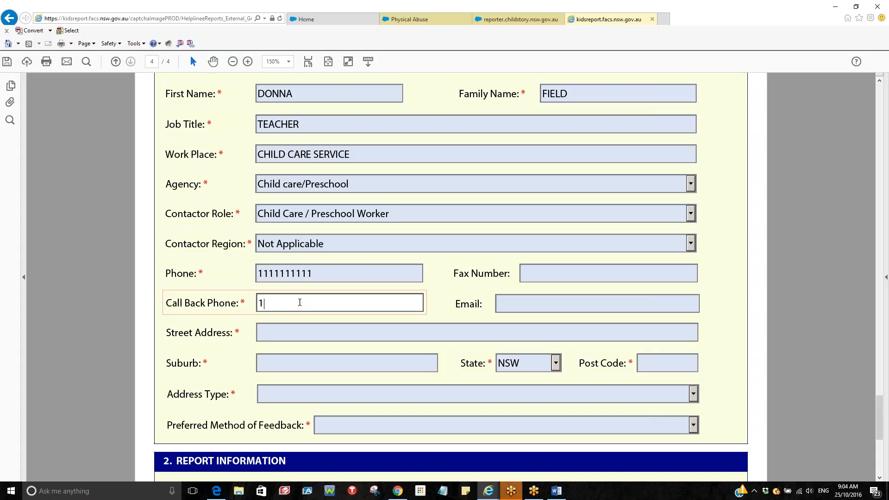
text(1)
Enter the street address, moving the suburb into the Suburb field, and the post code
click(290, 337)
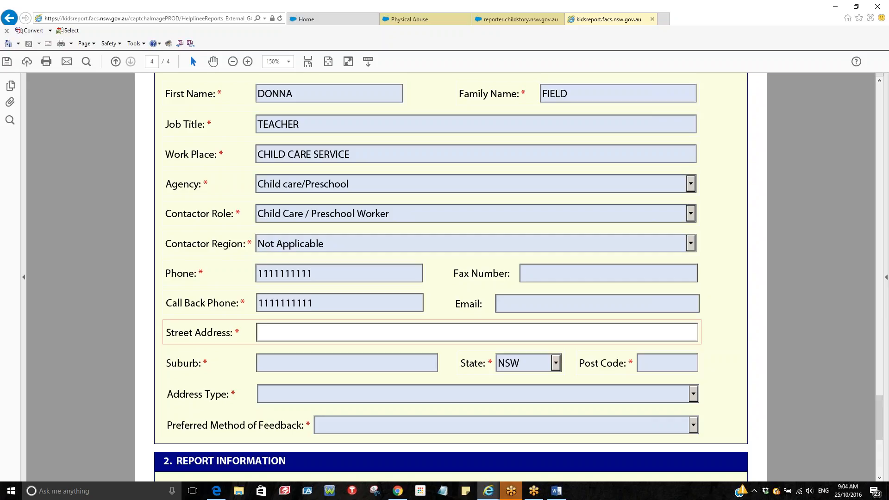
text(11 SILLY LANE PENRITH)
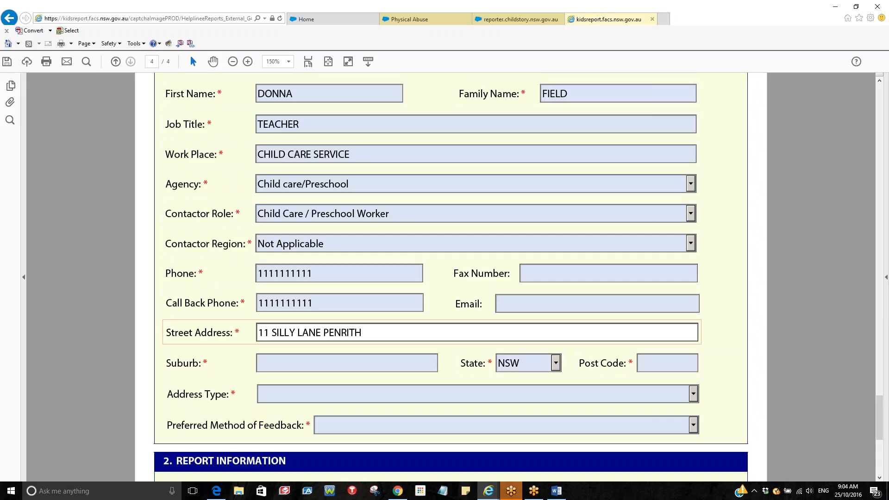
double_click(355, 332)
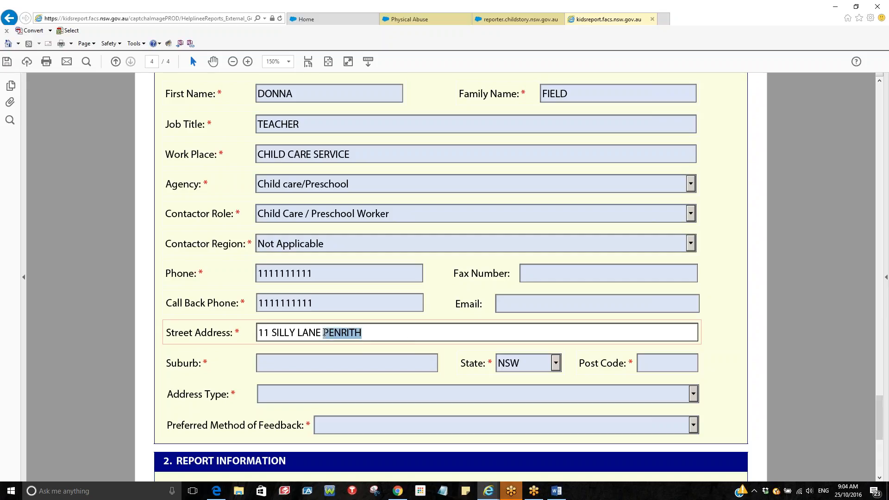
key(ctrl+x)
click(310, 362)
key(ctrl+v)
key(Tab)
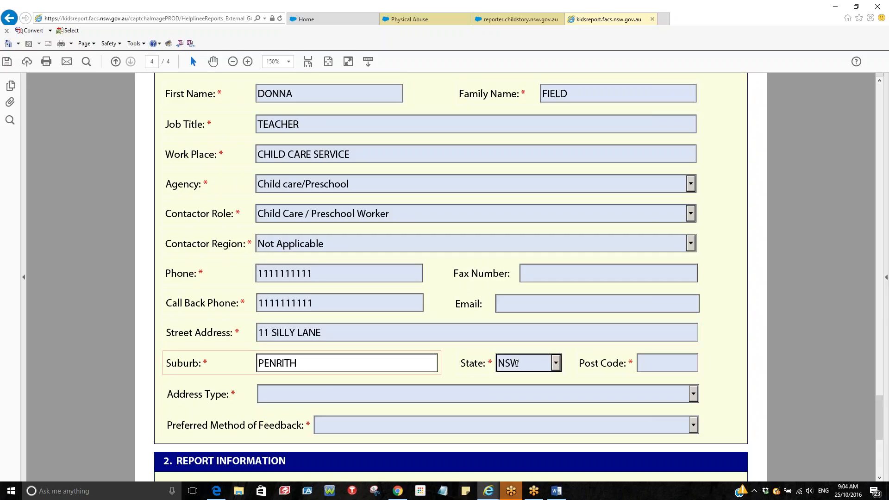
key(Tab)
text(2750)
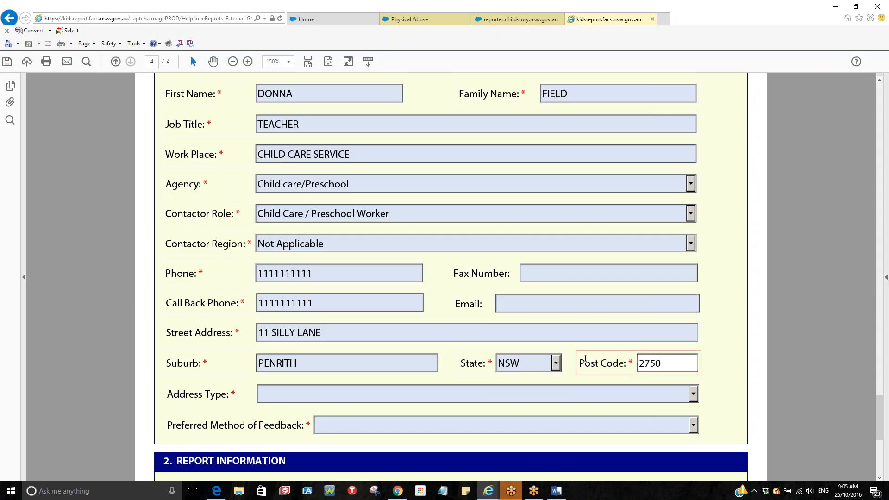
Set Address Type to Business, feedback method to Email, and enter the contact e-mail address
scroll(584, 359, down, 1)
click(693, 371)
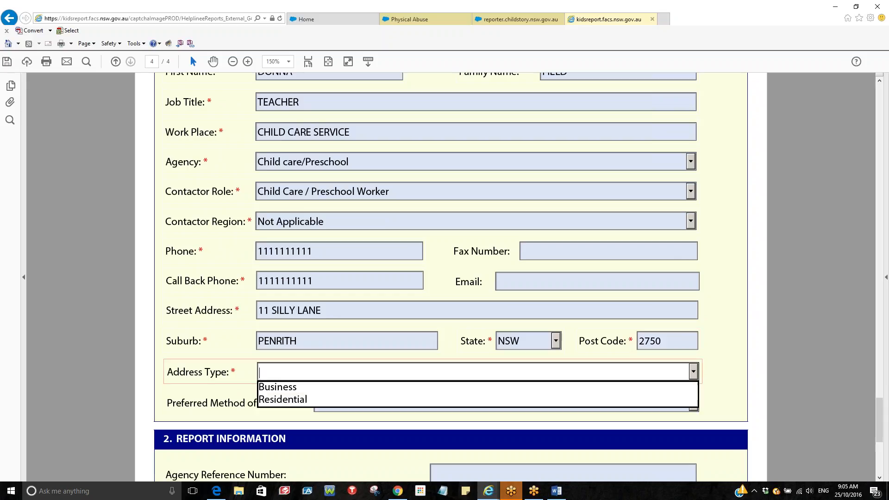
click(299, 388)
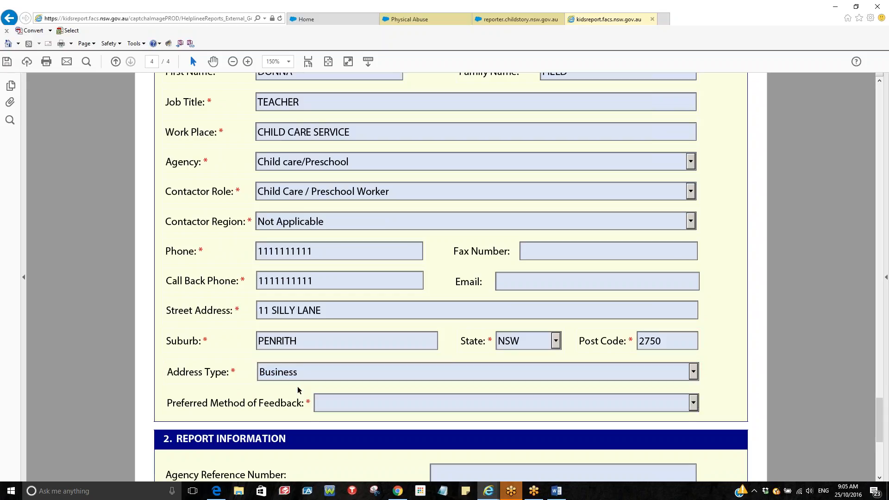
click(694, 402)
click(339, 418)
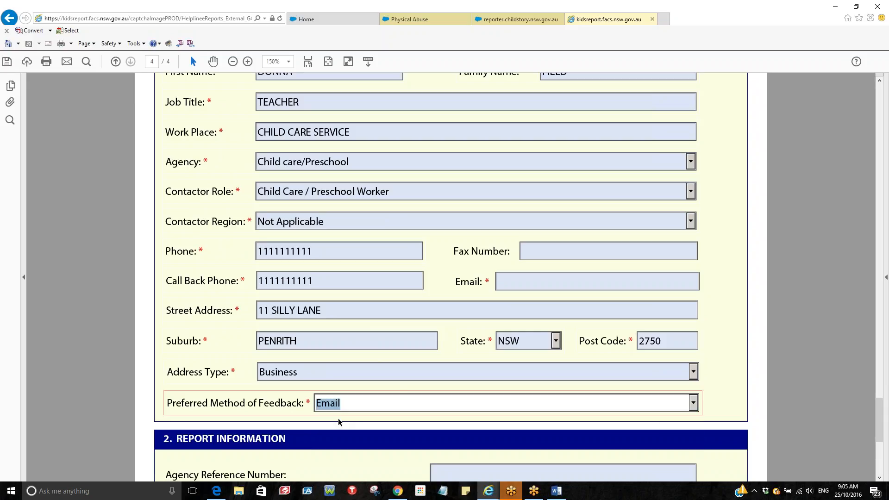
click(511, 280)
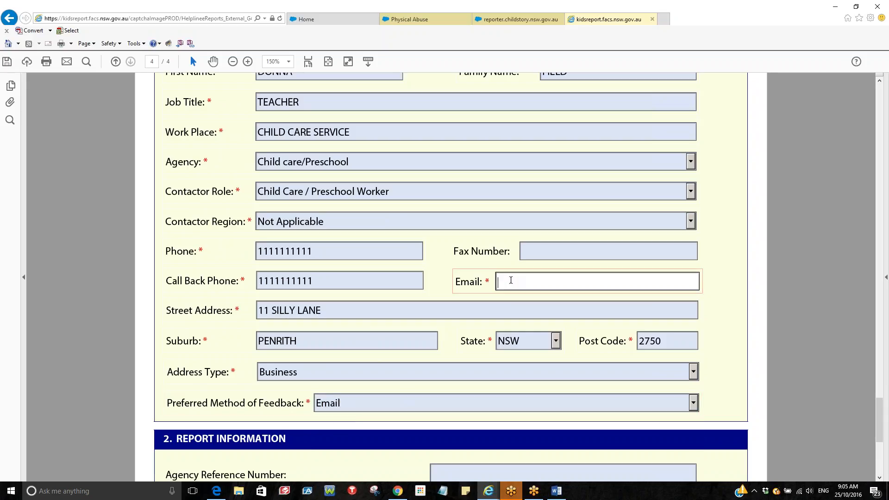
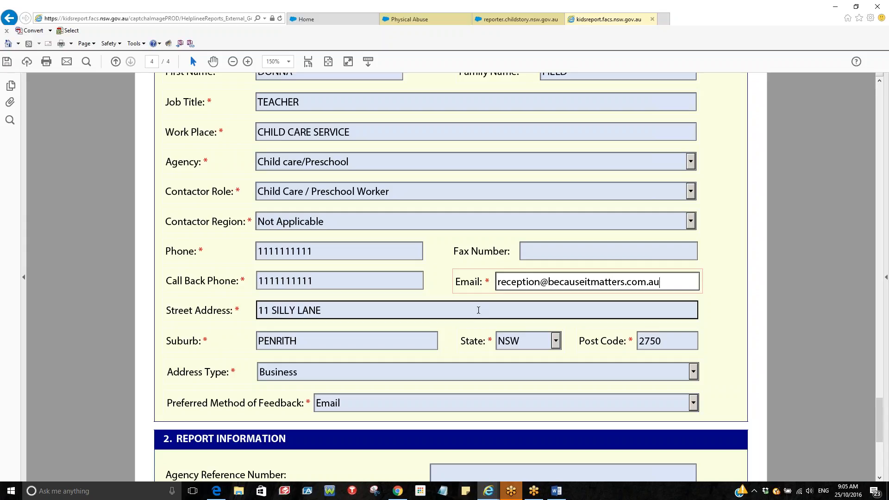
scroll(479, 310, down, 3)
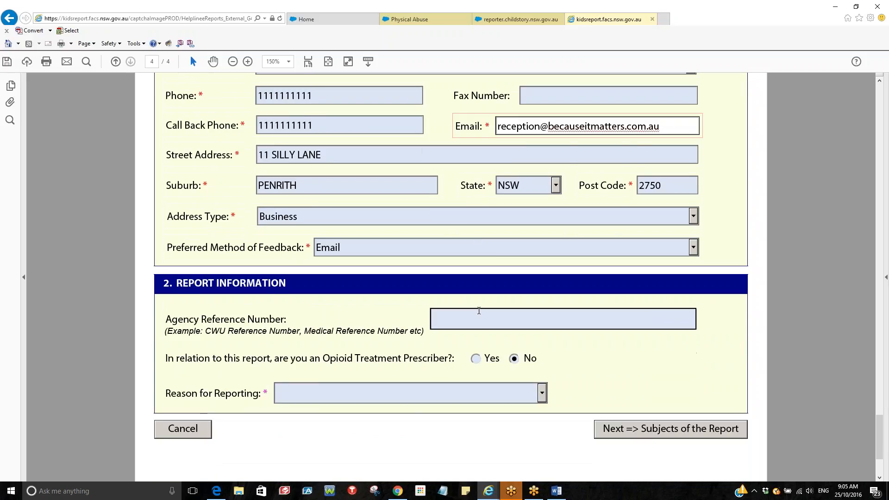
Set Reason for Reporting to Risk of Significant Harm (Sect 23/24)
scroll(478, 310, down, 1)
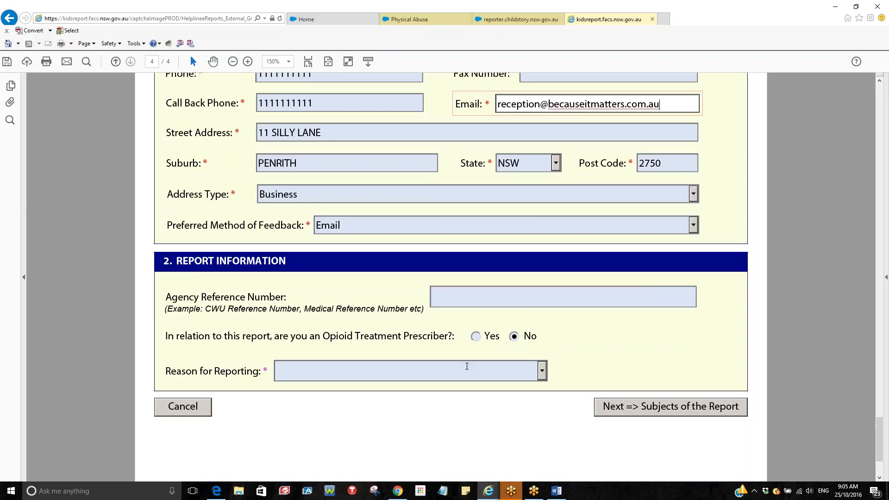
click(542, 373)
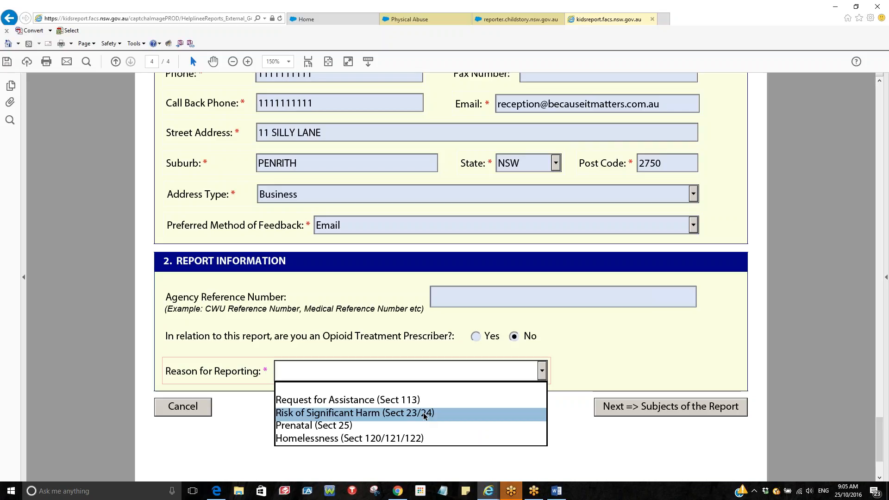
click(425, 413)
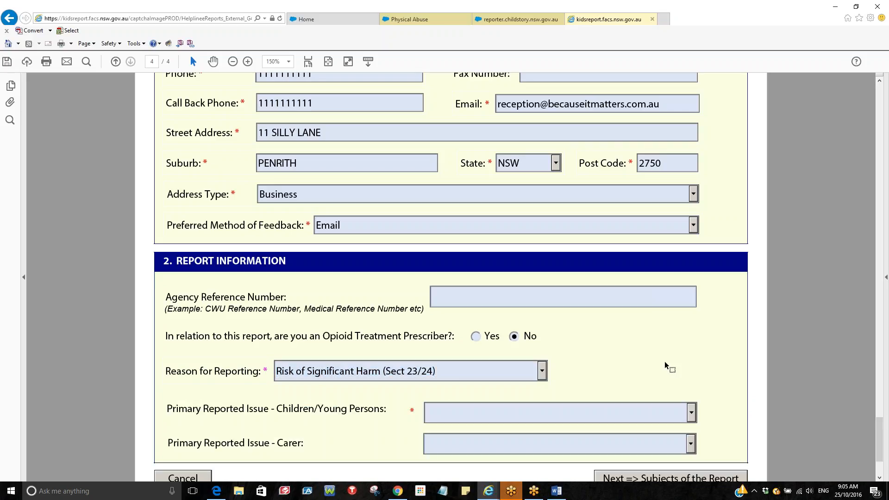
Choose Physical harm - hit, kick, strike as the child's issue, leave carer issue blank, and continue
scroll(664, 365, down, 1)
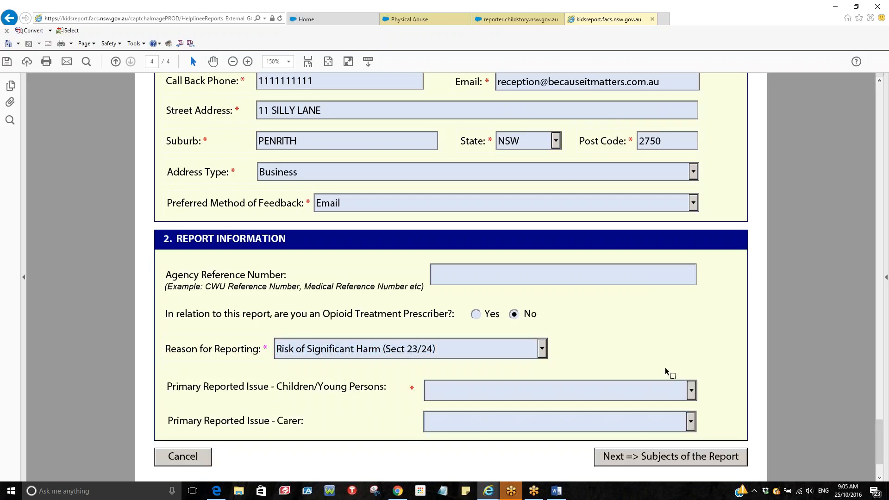
click(690, 393)
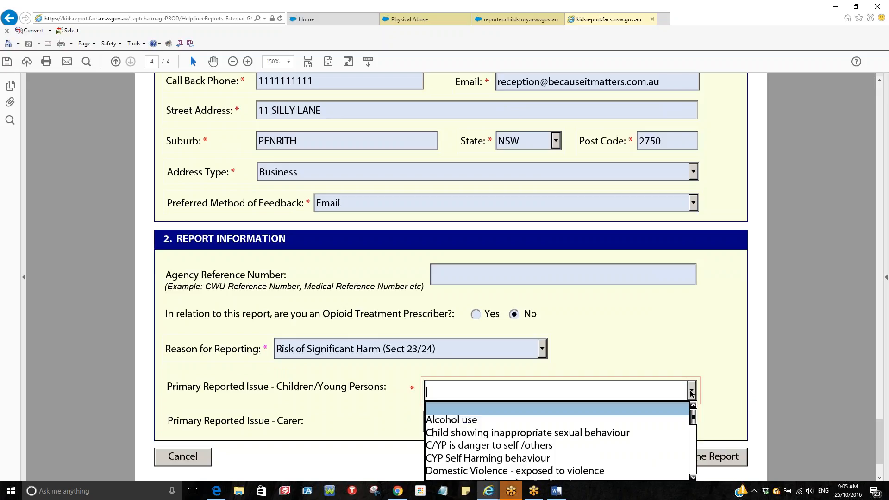
scroll(655, 448, down, 1)
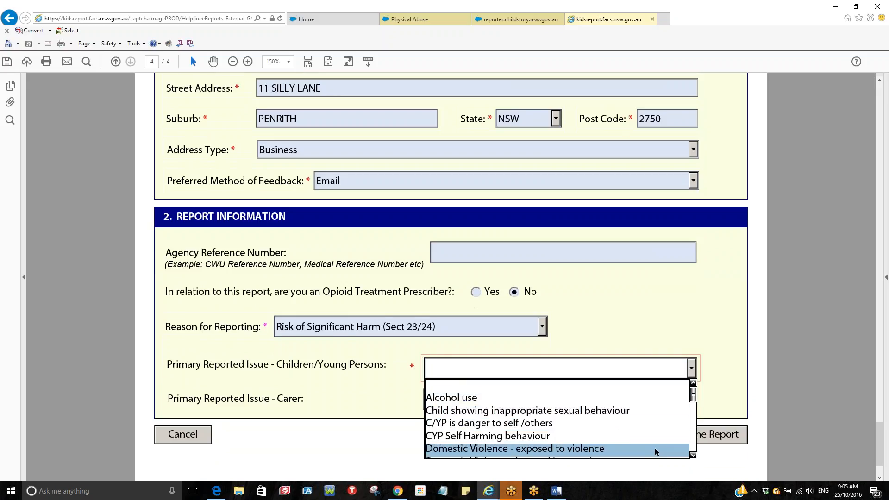
scroll(693, 456, down, 4)
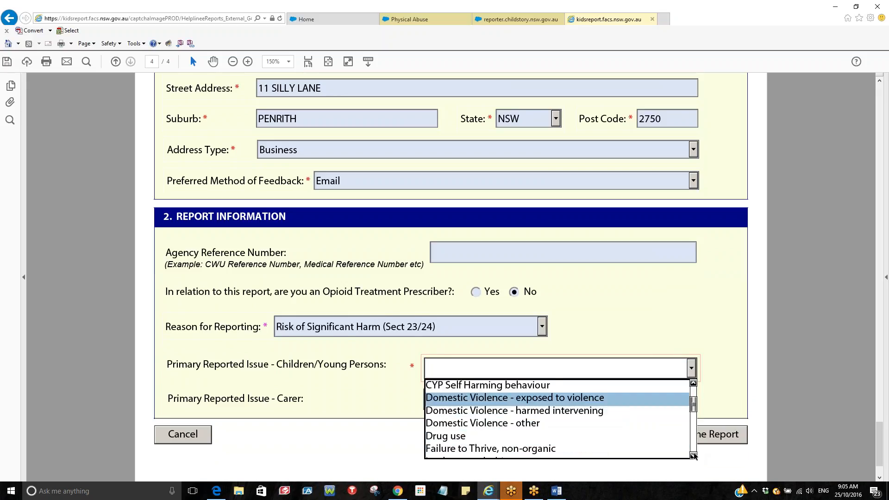
scroll(693, 455, down, 4)
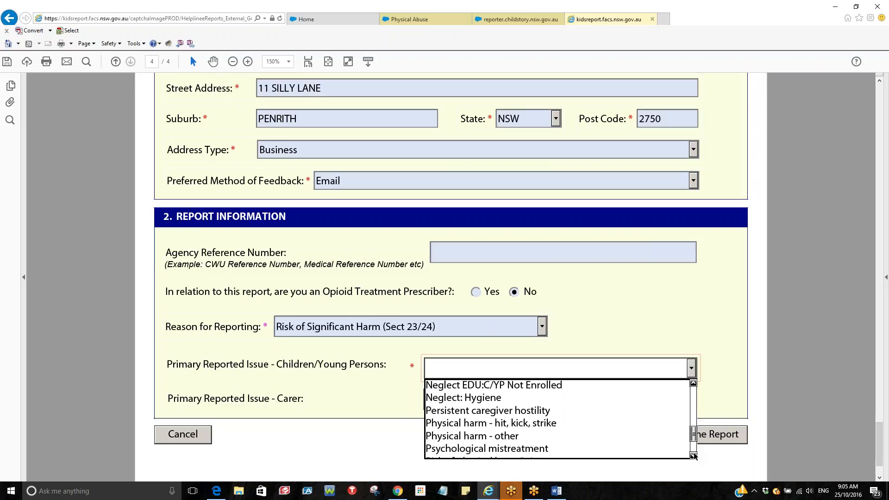
click(518, 424)
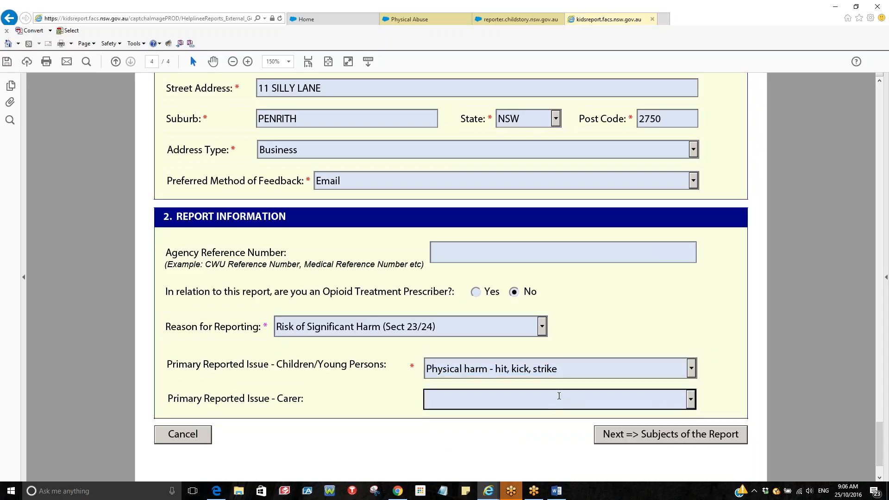
click(691, 401)
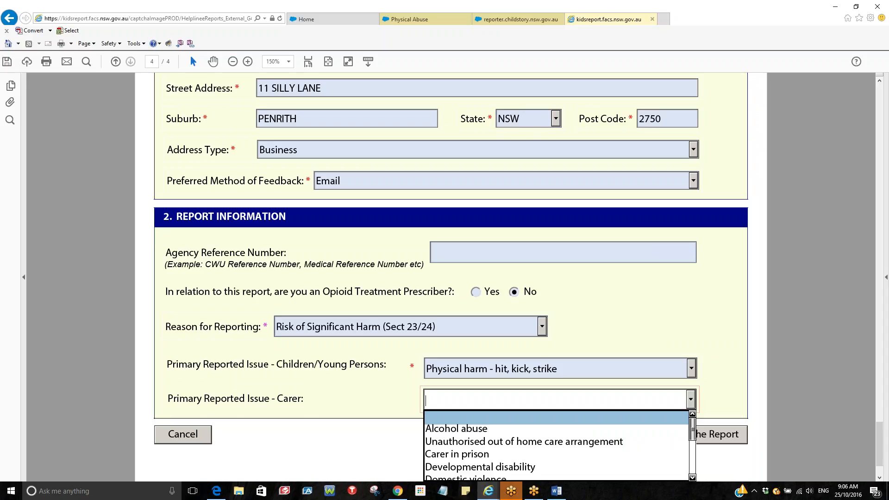
click(663, 419)
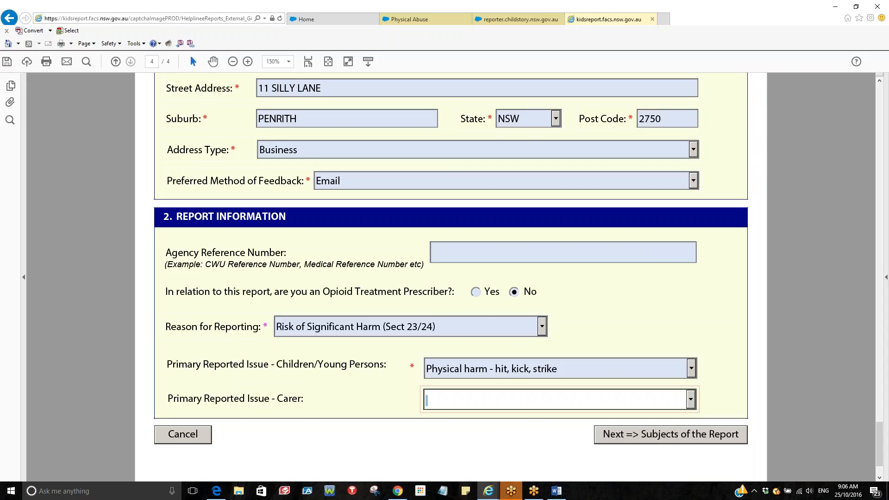
click(669, 435)
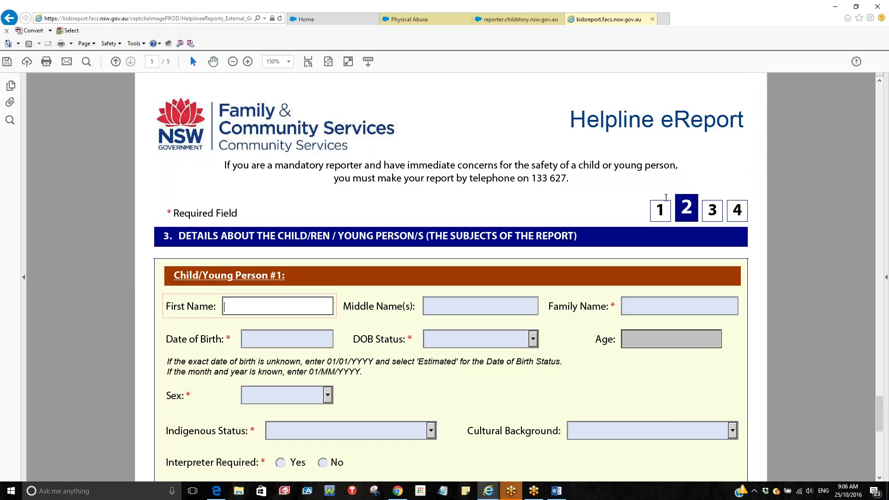
Enter the child's first and family names and date of birth, marked as Estimated
scroll(269, 242, down, 3)
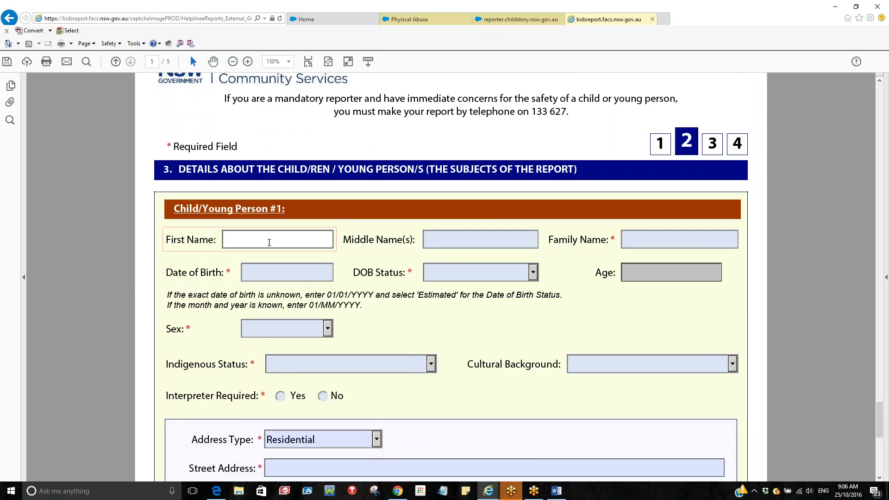
text(toby)
key(Tab)
key(Tab)
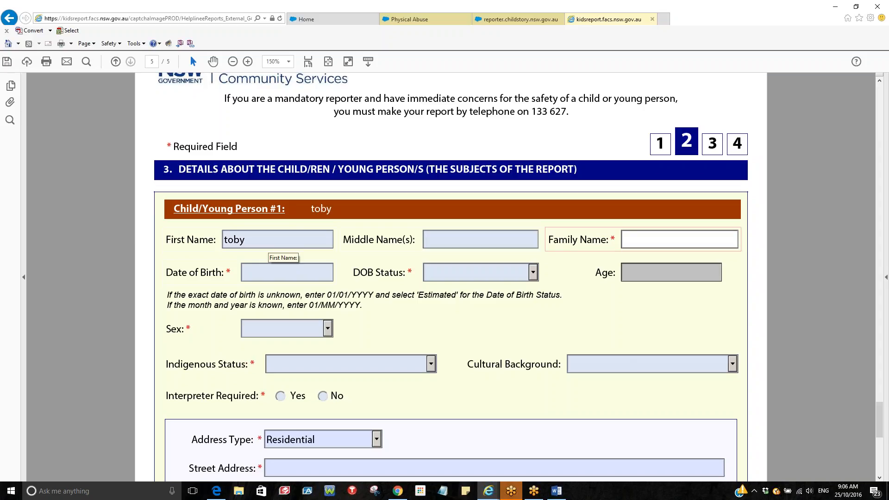
text(hurt)
click(262, 275)
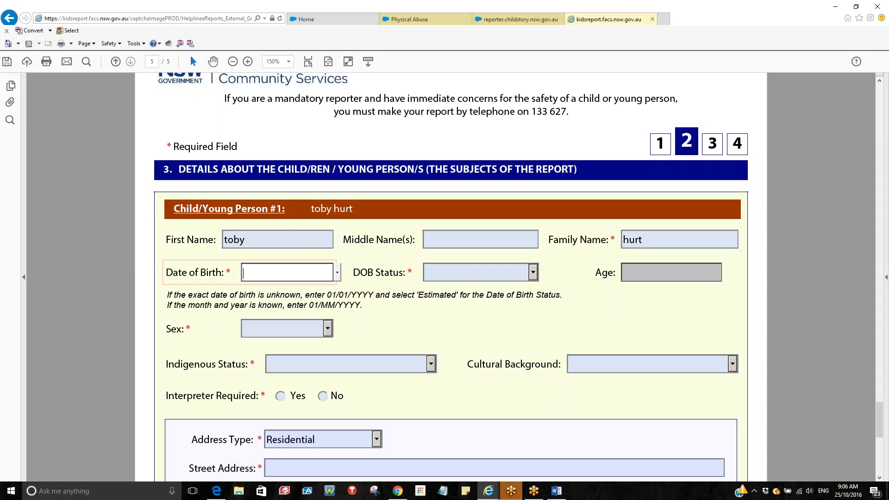
text(12/01/2012)
click(534, 273)
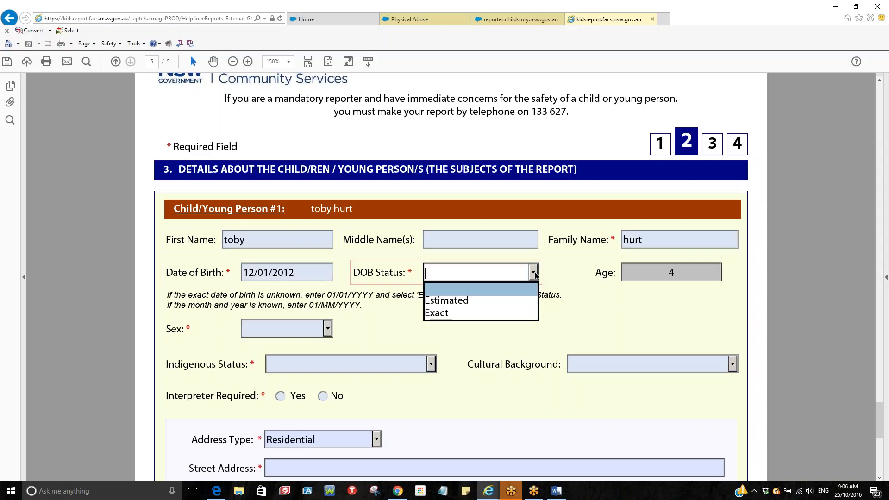
click(469, 300)
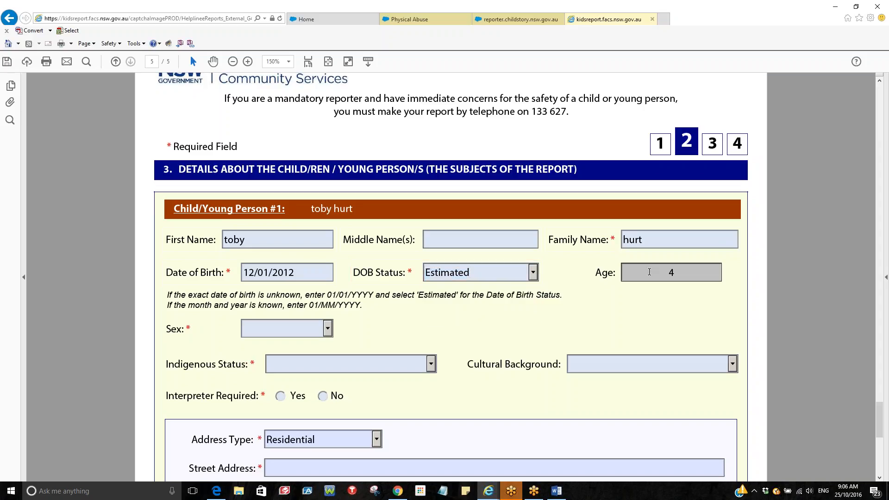
Set sex Male, indigenous status Not Known, cultural background Australian, and no interpreter required
click(328, 329)
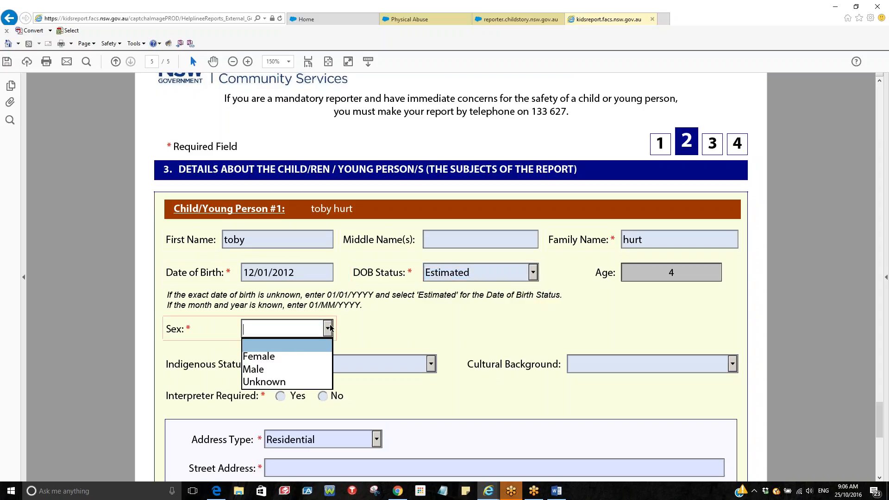
click(301, 364)
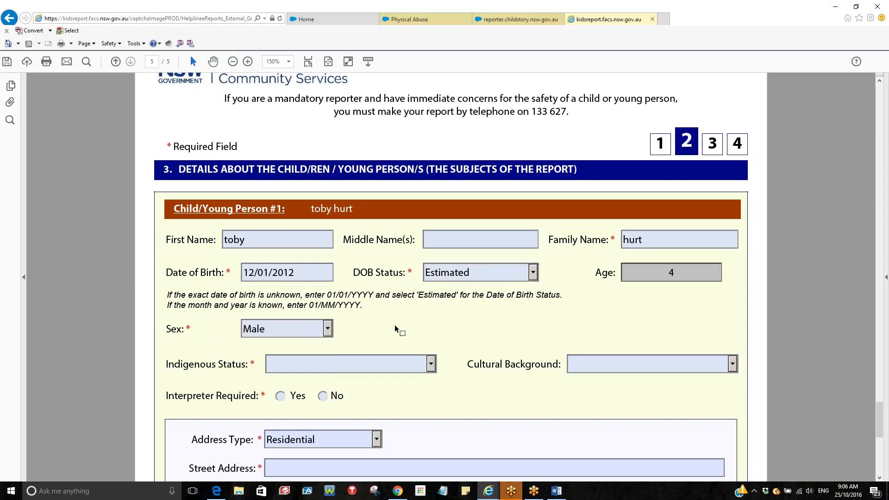
scroll(397, 329, down, 1)
click(430, 342)
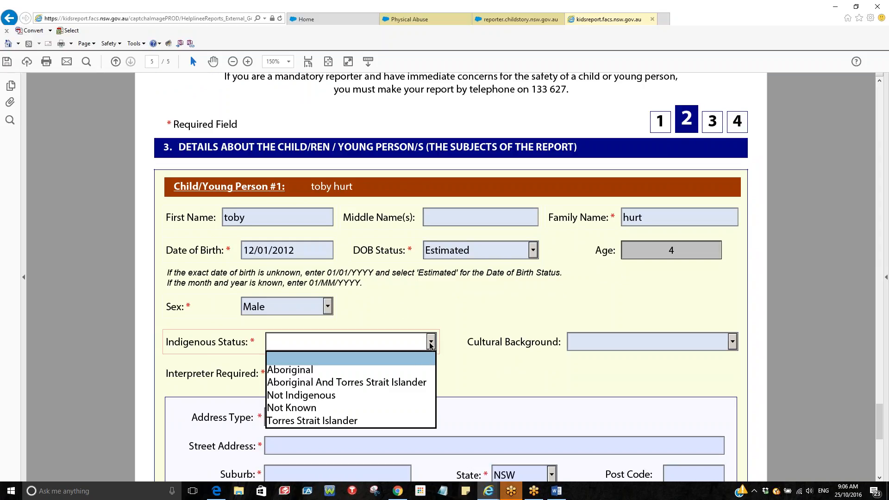
click(335, 409)
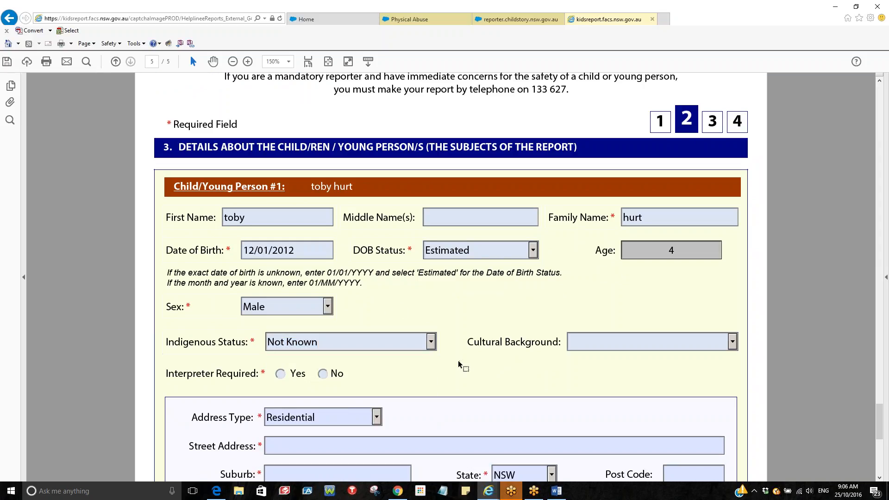
click(717, 345)
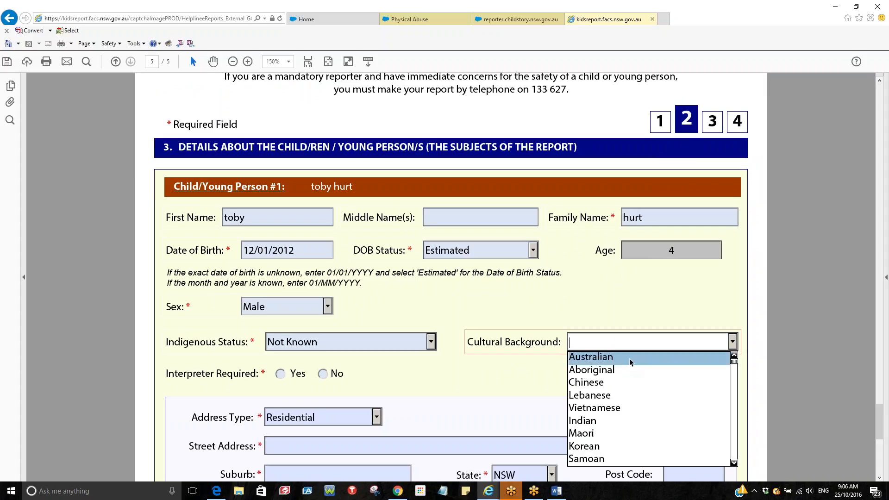
click(629, 358)
click(323, 374)
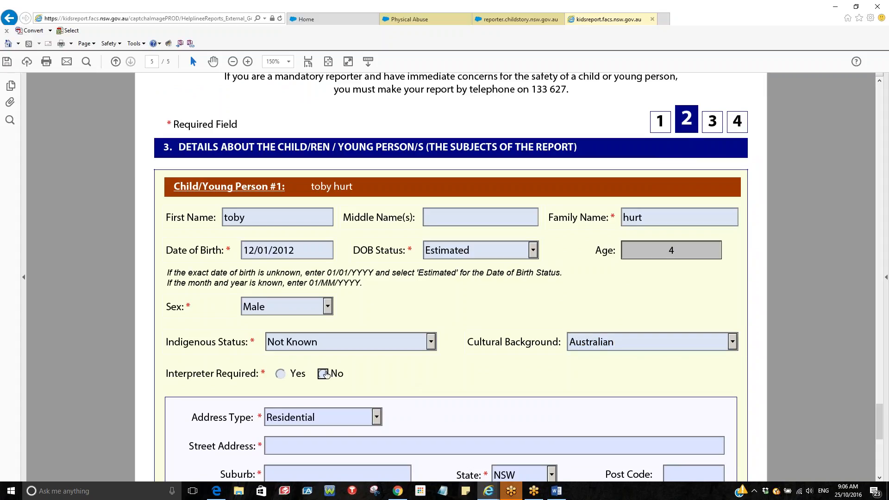
Enter the child's street address, suburb and post code
scroll(453, 366, down, 5)
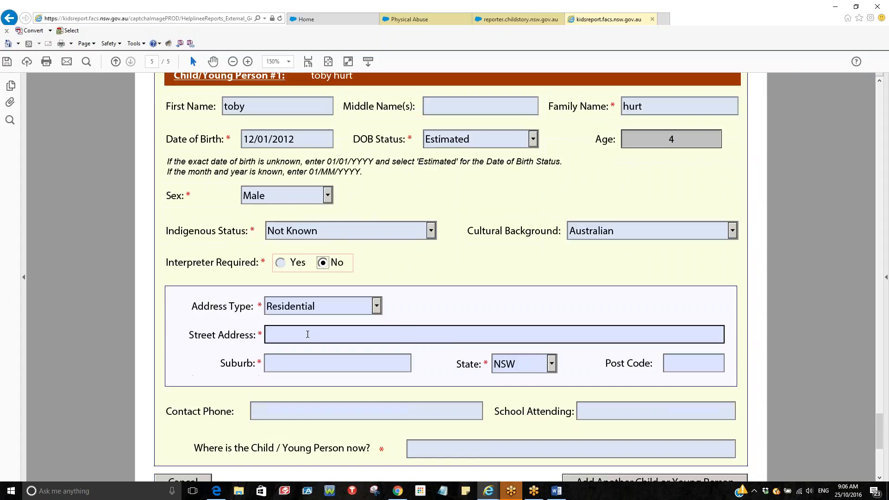
click(307, 335)
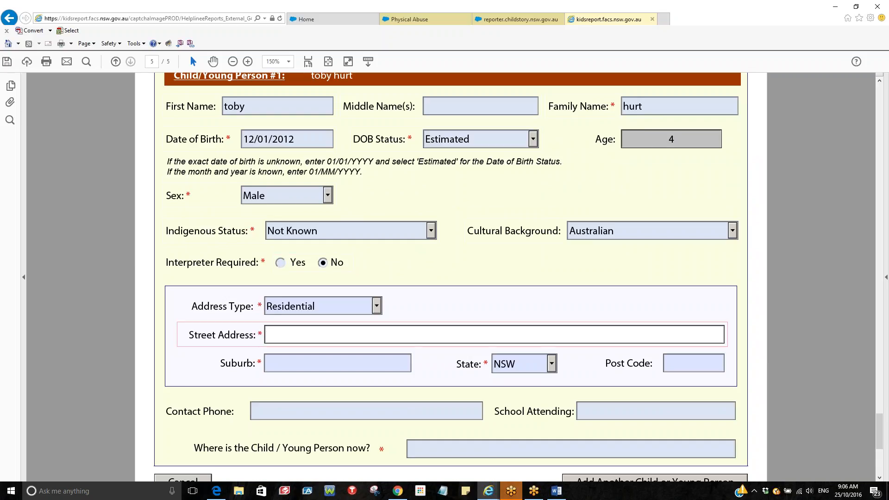
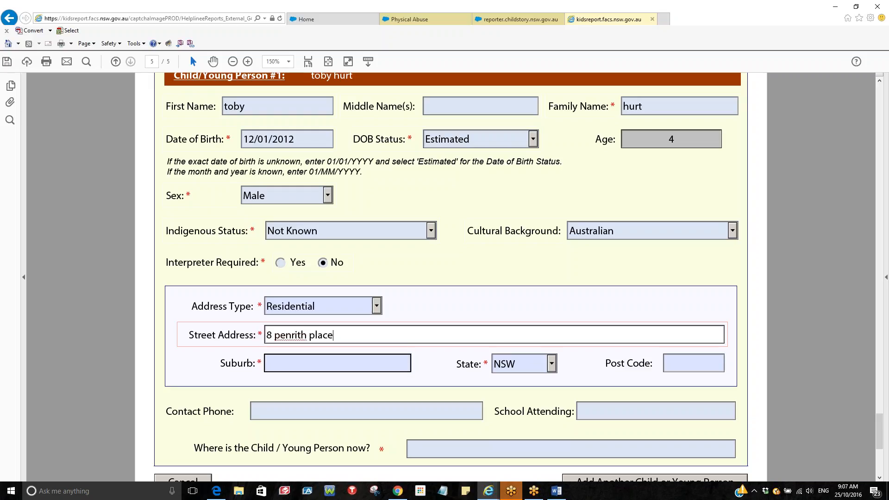
click(338, 363)
text(penrith)
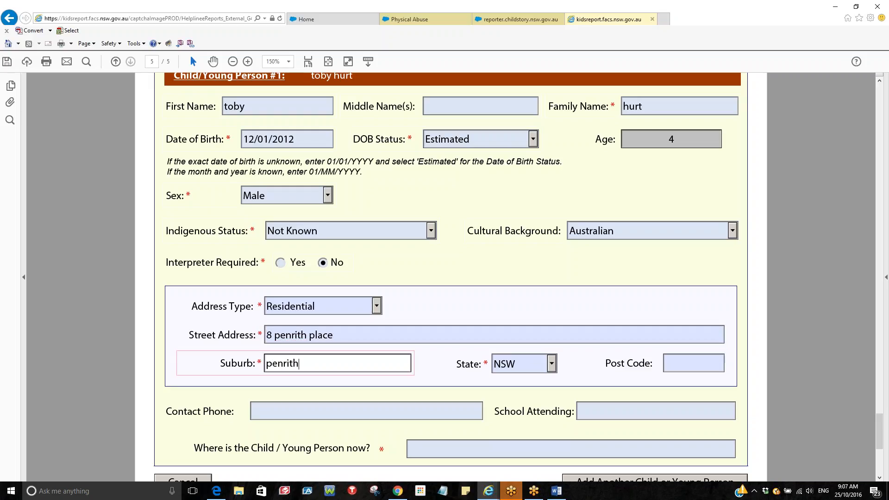
click(693, 364)
text(2)
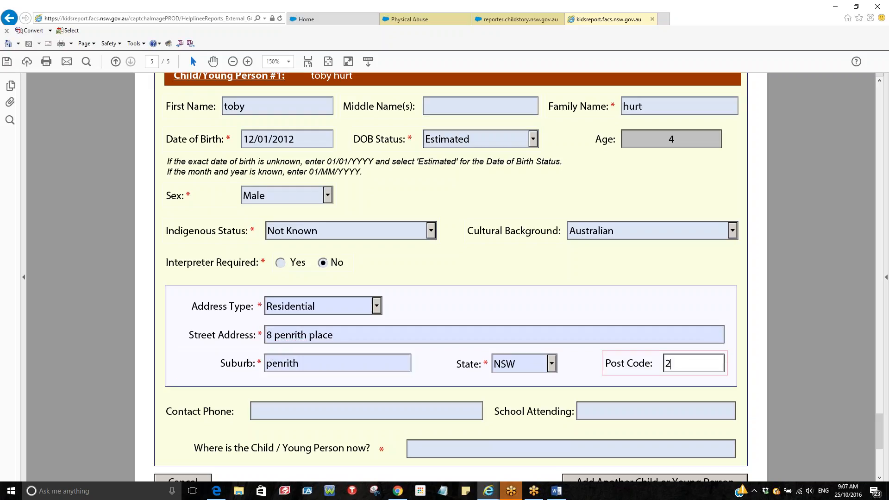
text(750)
Record the child's current location as 'at preschool' and go to the parents/carers section
scroll(679, 389, down, 1)
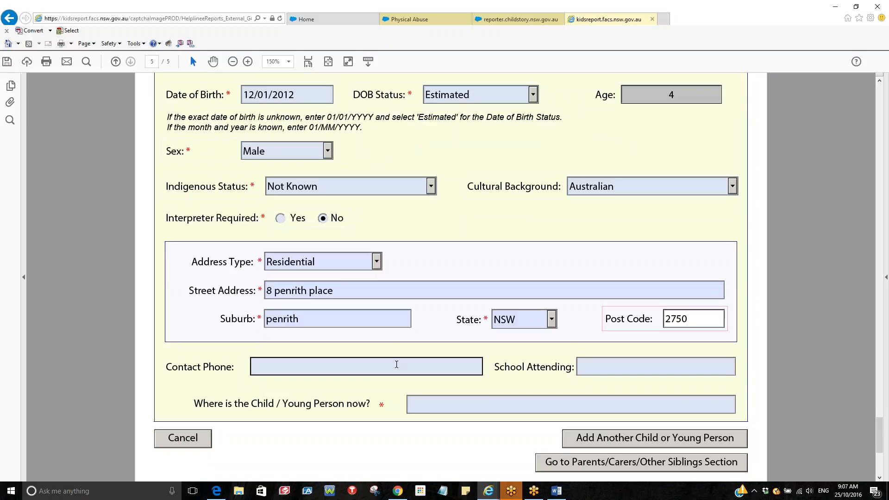
click(511, 404)
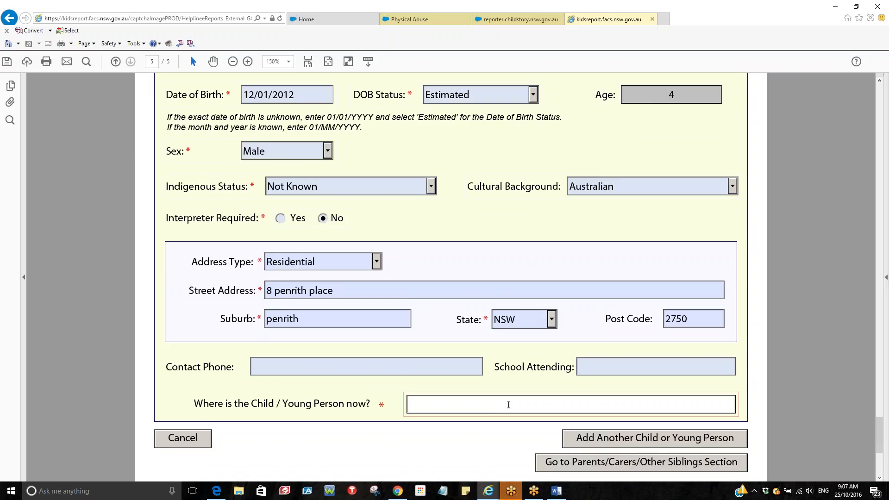
text(at preschool)
click(574, 463)
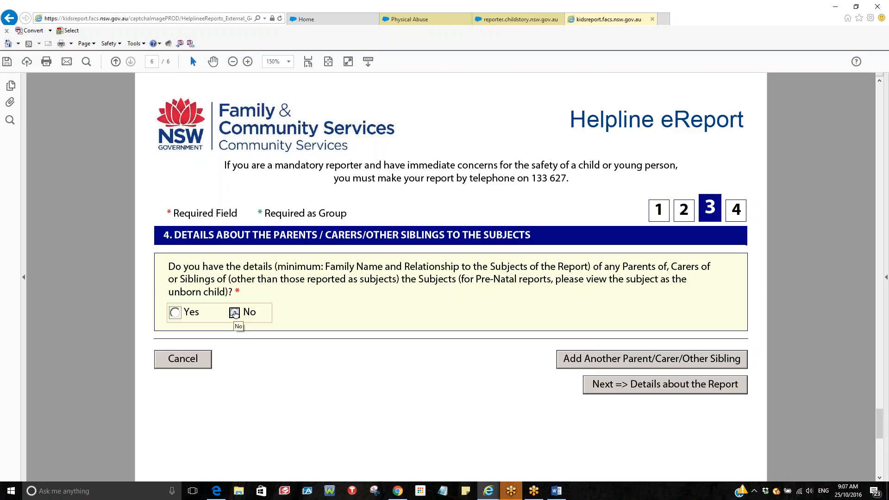
Answer No to parent/carer/sibling details and proceed to Details about the Report
click(234, 314)
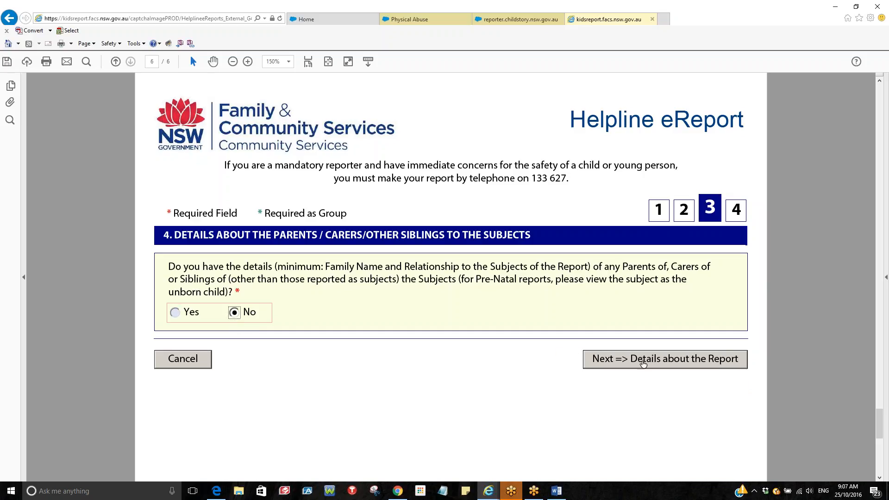
click(642, 360)
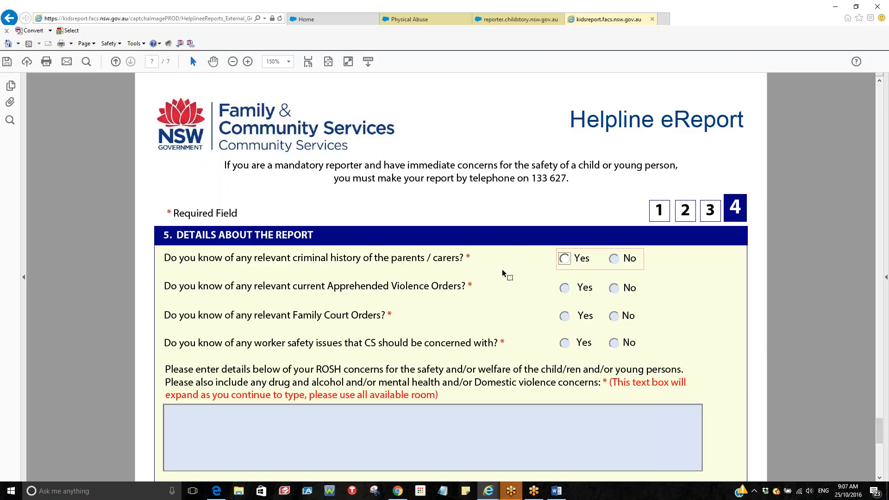
In section 5, select No for criminal history, AVOs, Family Court Orders and worker safety
scroll(501, 273, down, 1)
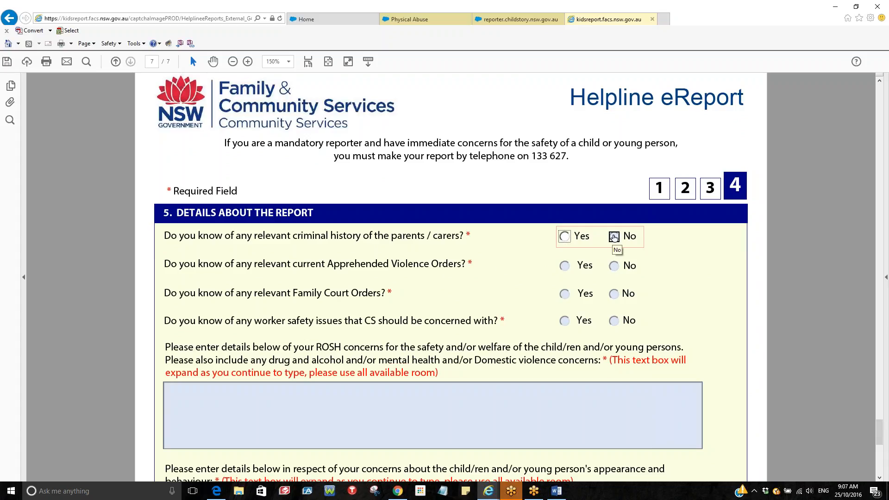
click(613, 237)
click(614, 267)
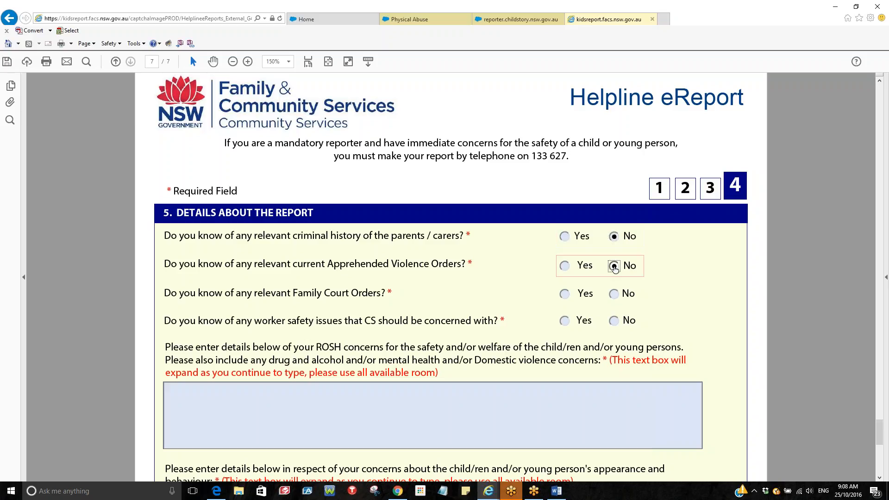
click(615, 296)
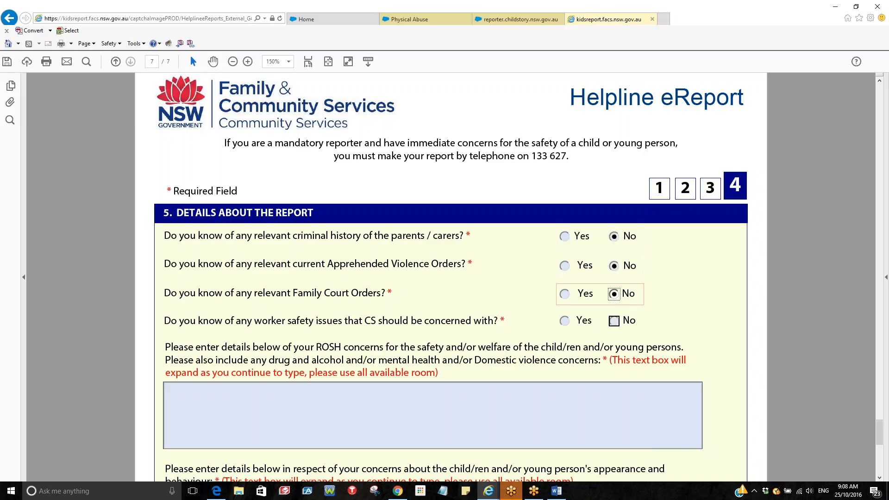
click(614, 322)
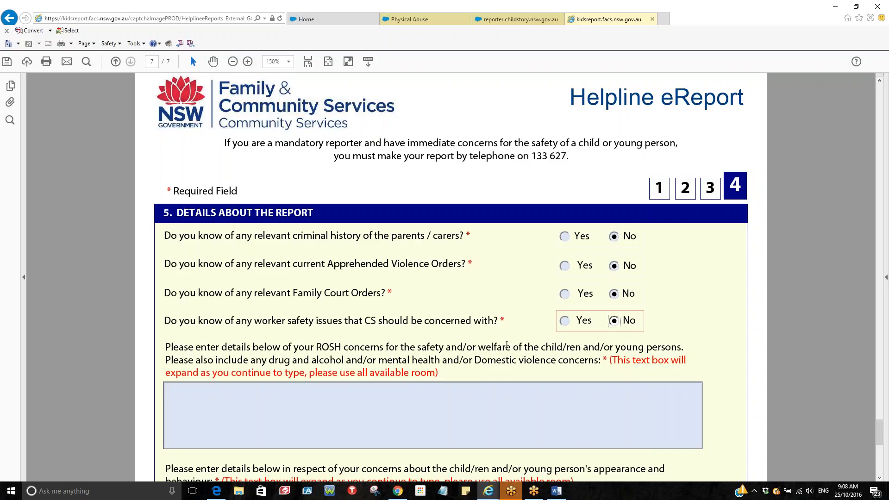
scroll(507, 344, down, 3)
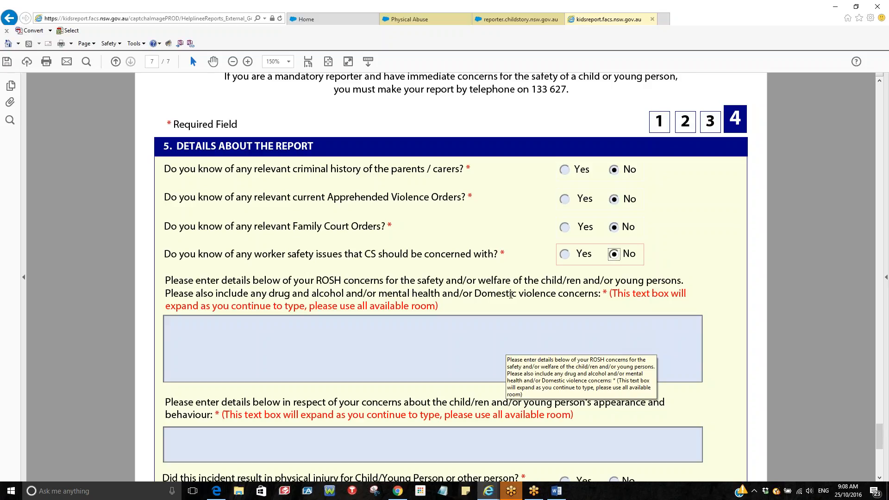
click(295, 334)
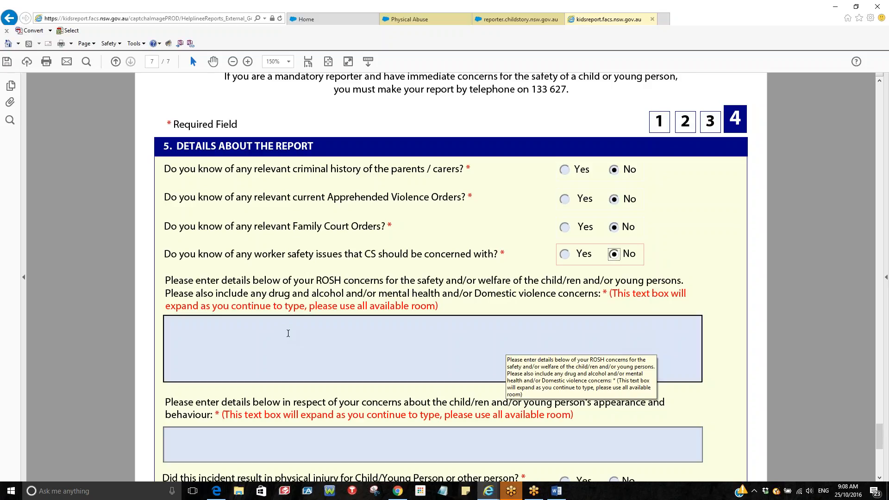
scroll(288, 334, down, 1)
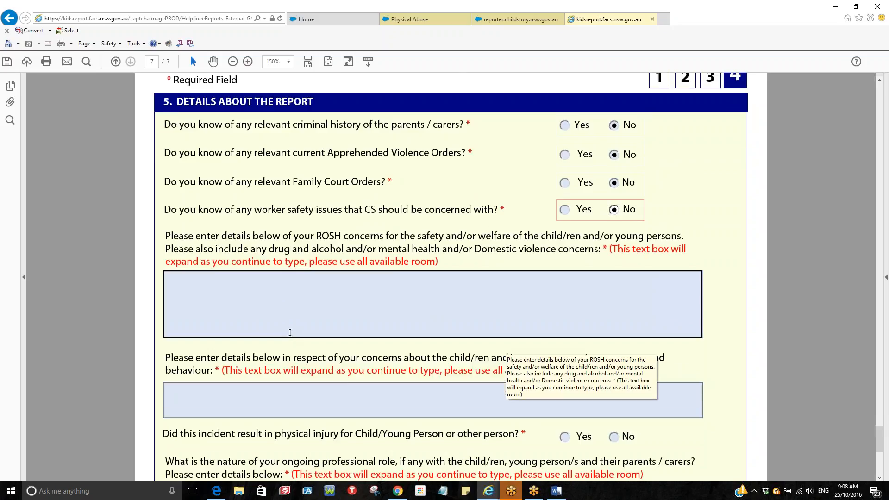
scroll(290, 332, down, 2)
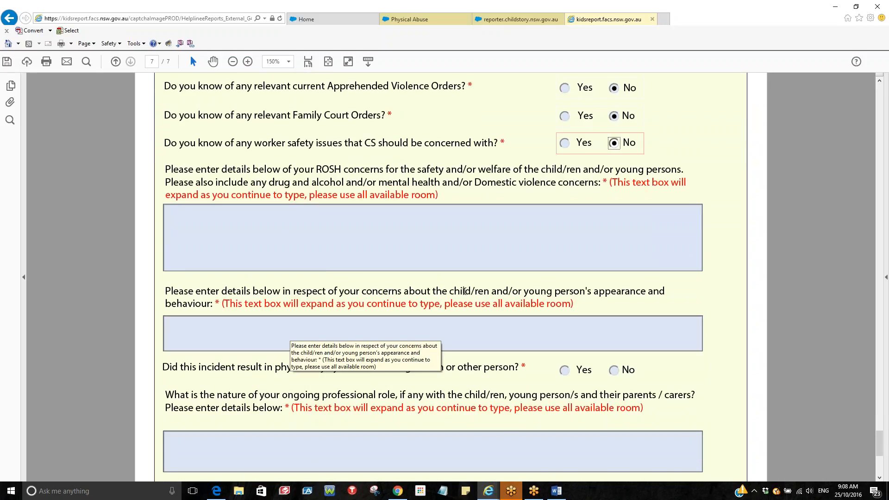
scroll(293, 311, down, 1)
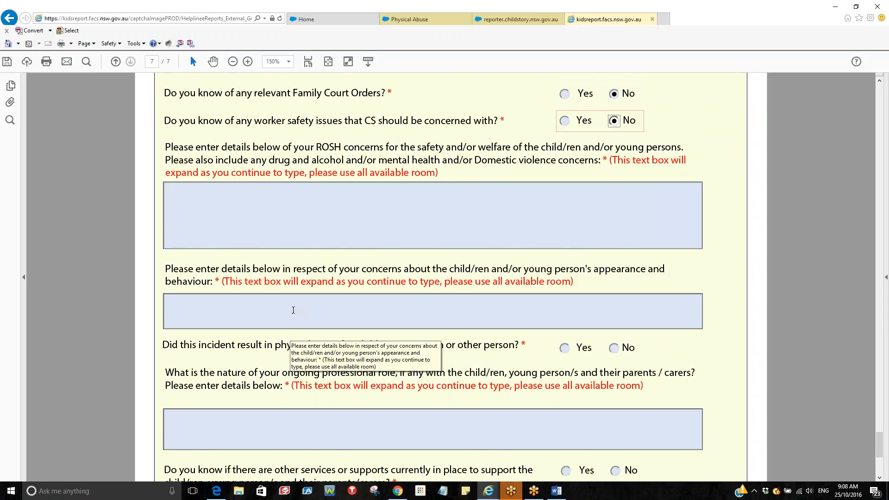
scroll(293, 311, down, 1)
click(319, 291)
scroll(323, 288, down, 2)
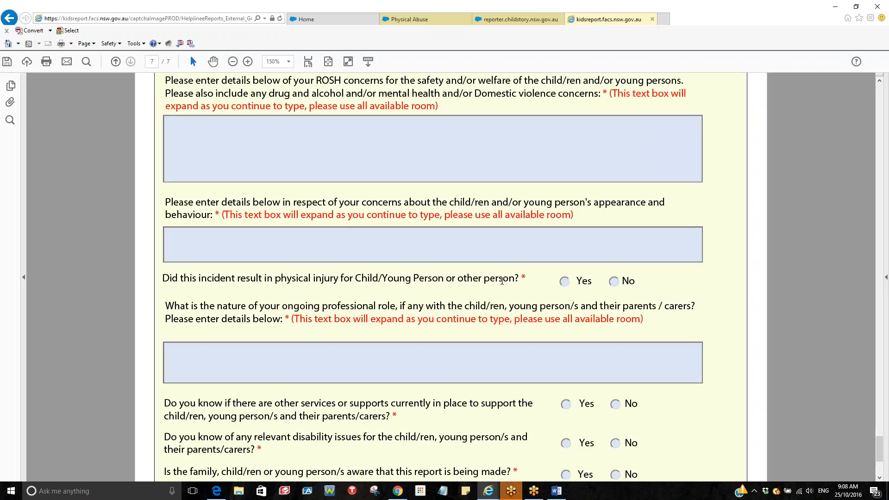
scroll(502, 281, down, 2)
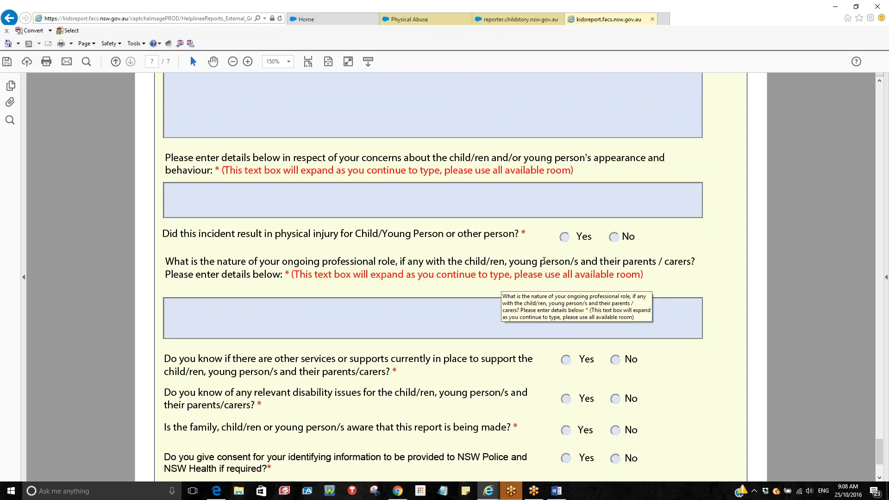
click(288, 313)
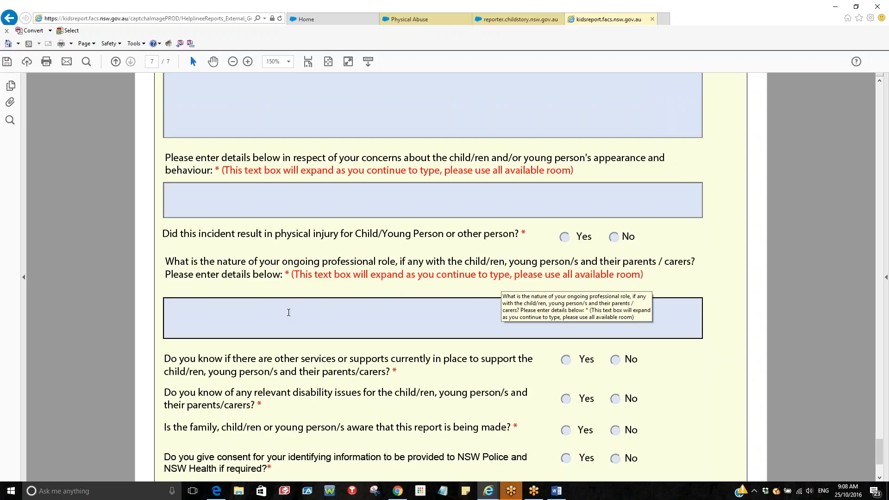
scroll(288, 312, down, 1)
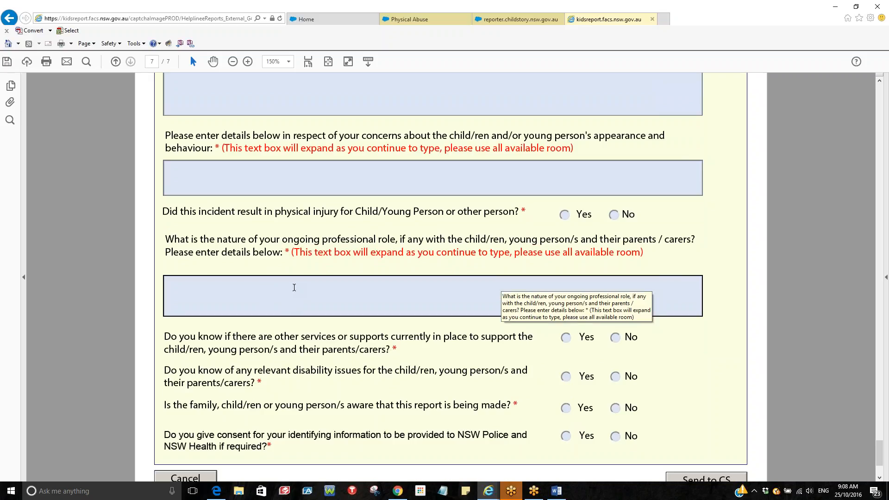
scroll(293, 287, down, 2)
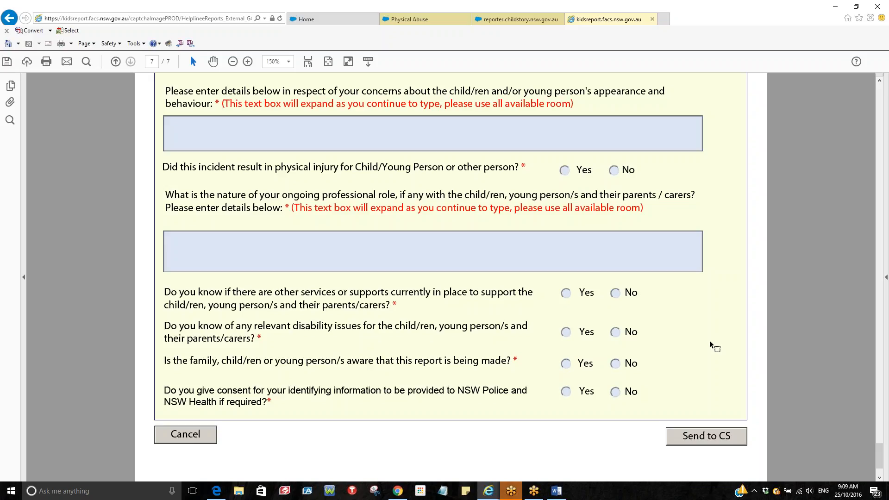
Cancel the eReport form and confirm closing it without saving the entered changes
scroll(710, 340, up, 5)
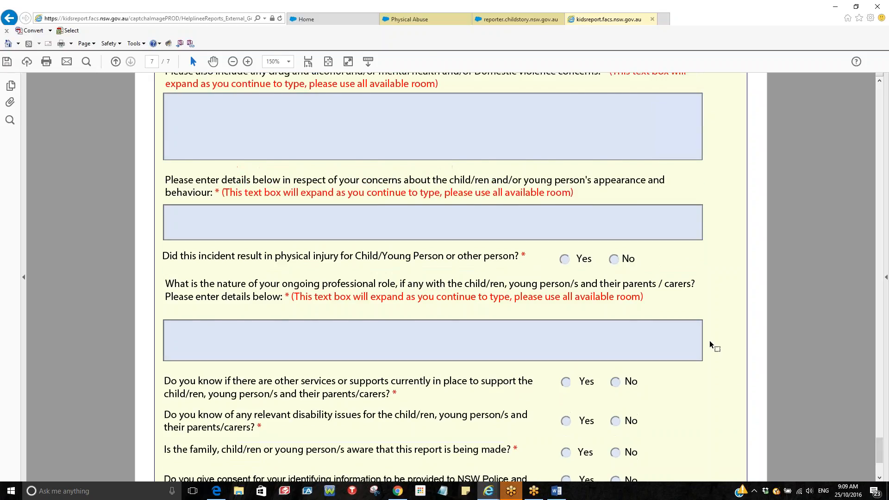
scroll(709, 340, up, 1)
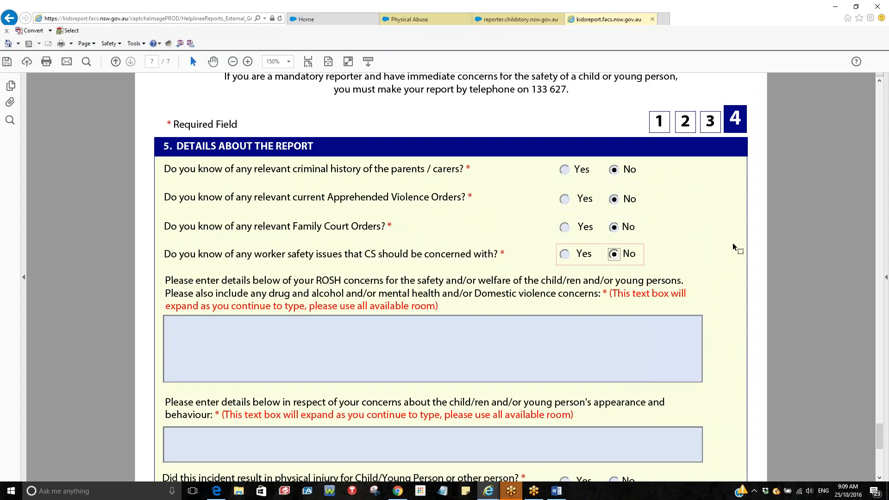
scroll(733, 247, up, 1)
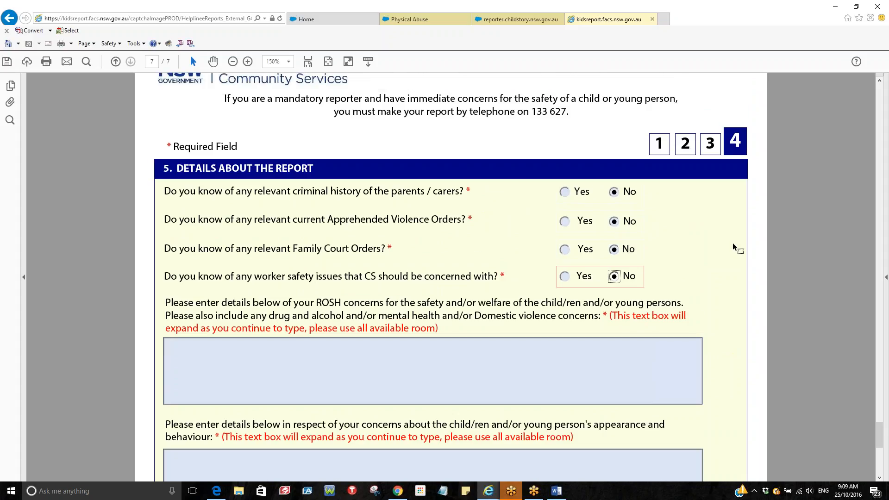
scroll(733, 243, down, 5)
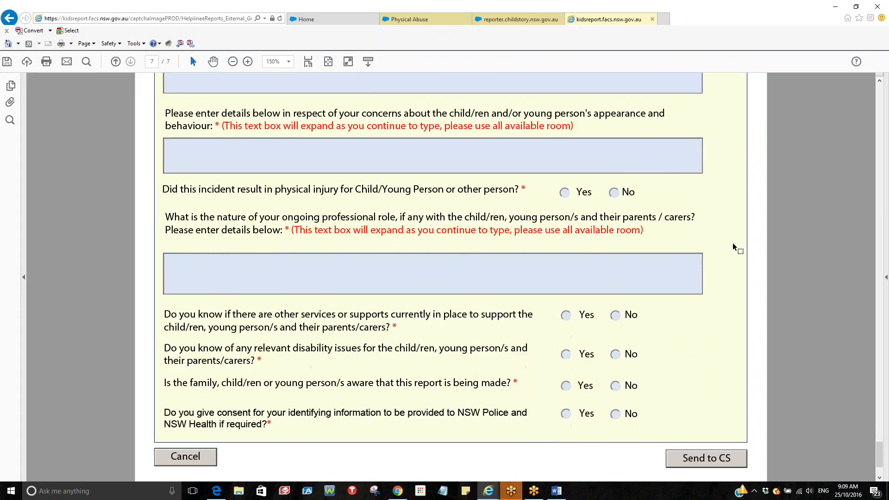
scroll(733, 243, down, 2)
click(185, 352)
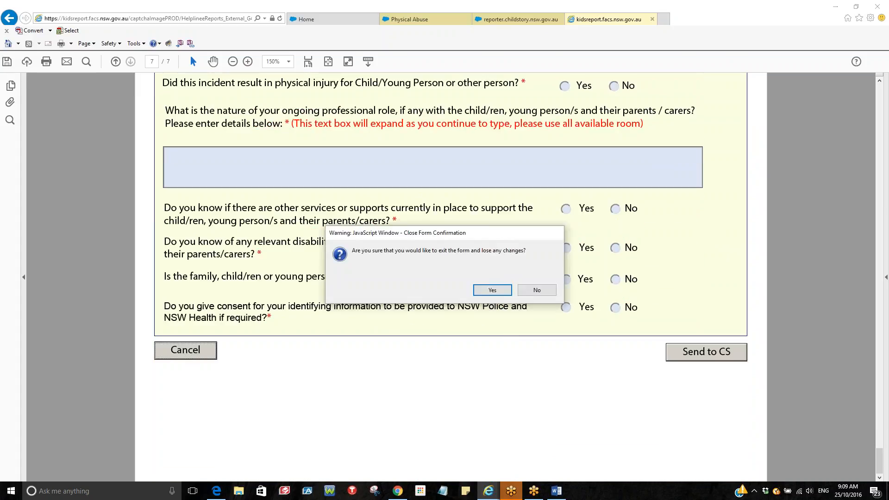
click(492, 290)
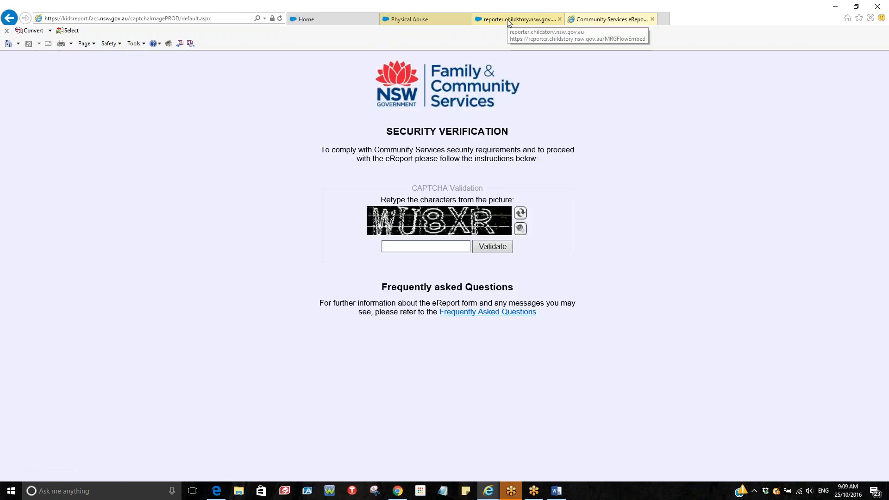
Switch to the Physical Abuse browser tab showing the MRG Decision Report
click(449, 21)
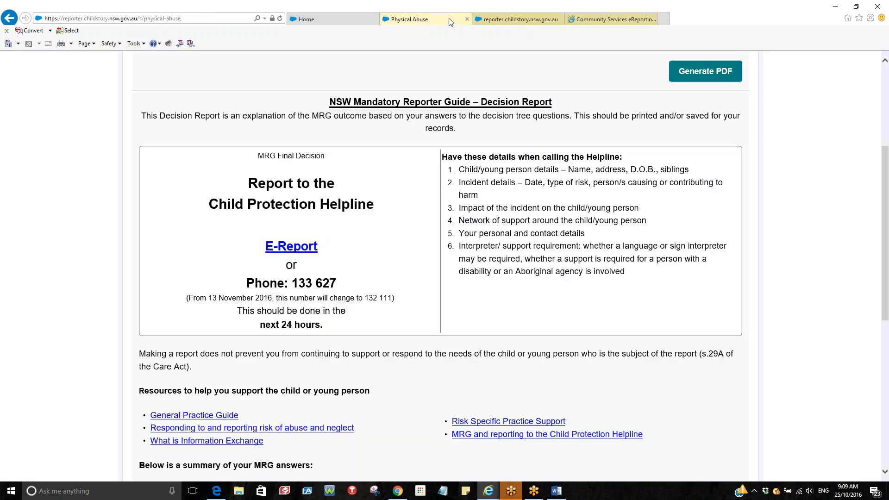